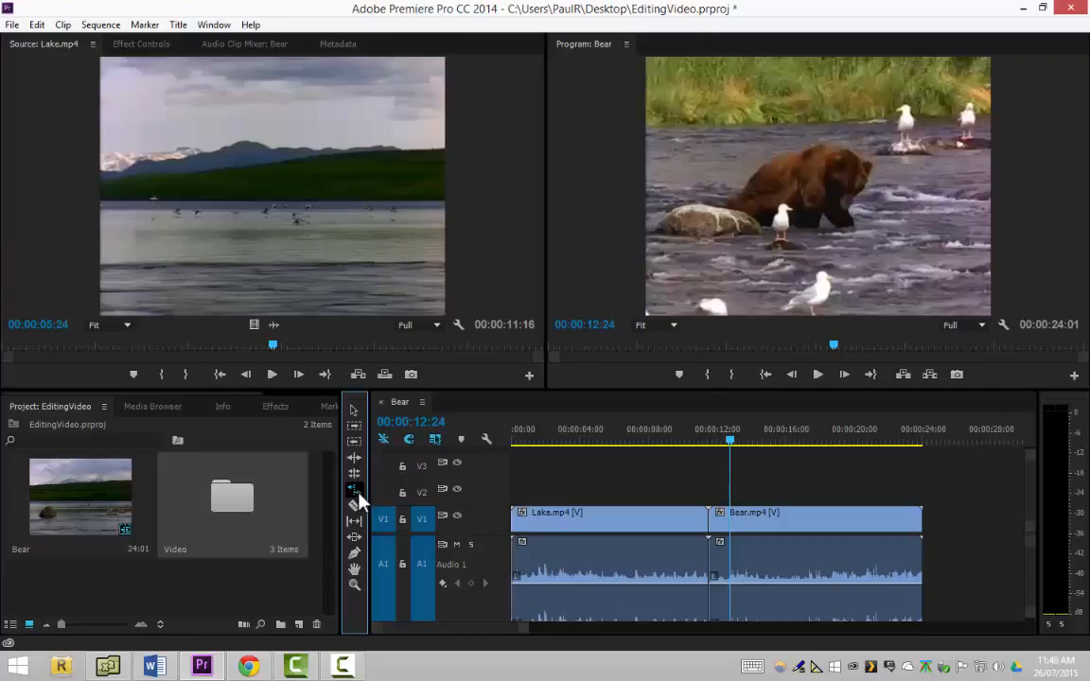
Check the Speed/Duration settings of the Bear.mp4 clip in the timeline and cancel without changes
{"action": "left_click", "coordinate": [360, 494]}
{"action": "left_click", "coordinate": [815, 524]}
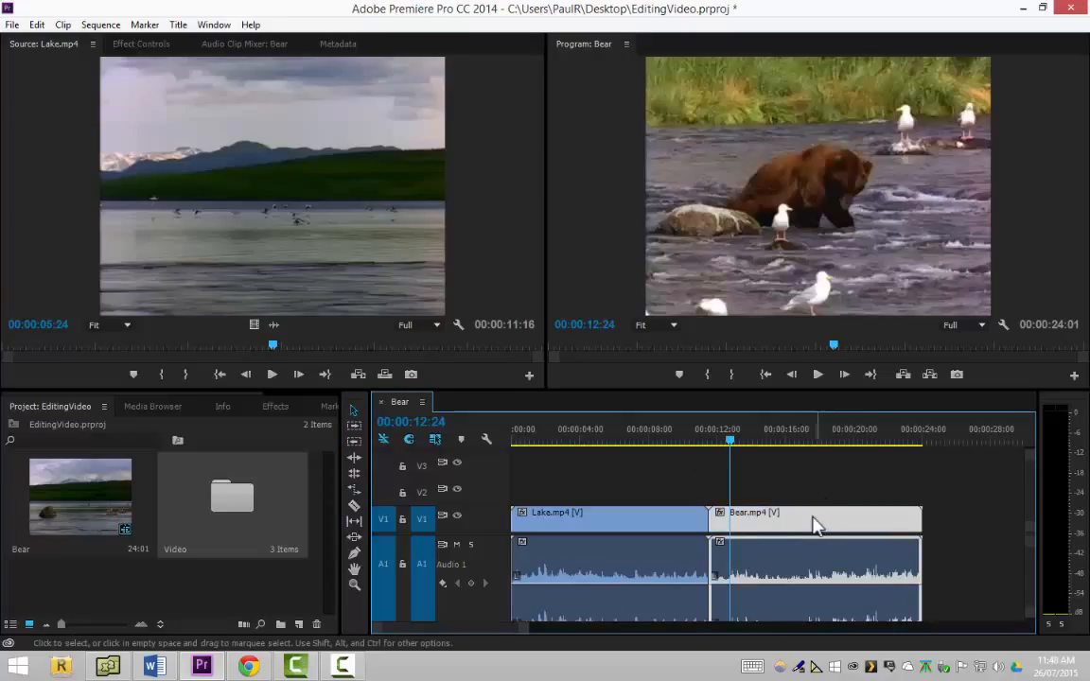
{"action": "right_click", "coordinate": [806, 527]}
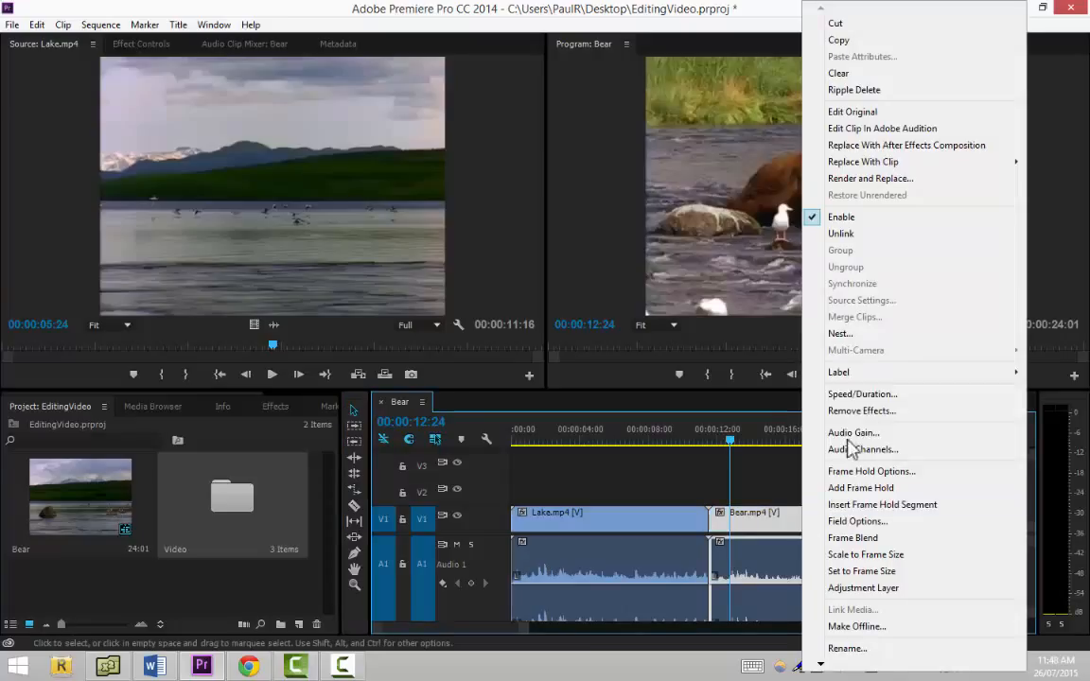
{"action": "left_click", "coordinate": [855, 396]}
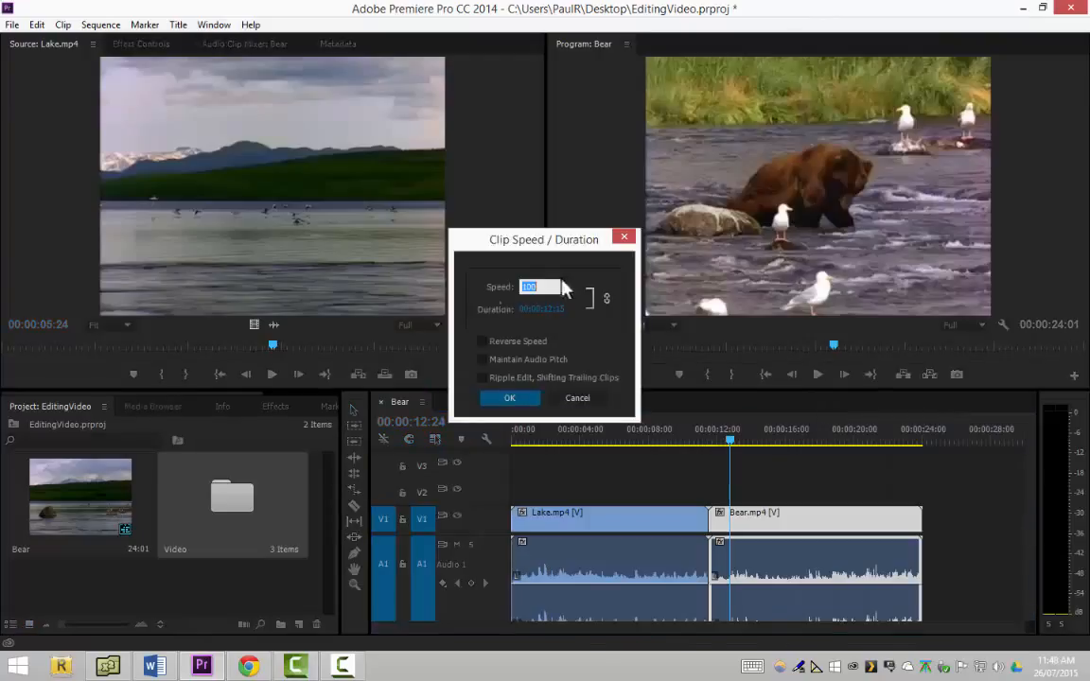
{"action": "left_click", "coordinate": [586, 398]}
Rate-stretch the end of the Bear.mp4 clip in to about 00:00:22:00 and back out to 00:00:28:00, for 75.91% speed
{"action": "left_click", "coordinate": [354, 490]}
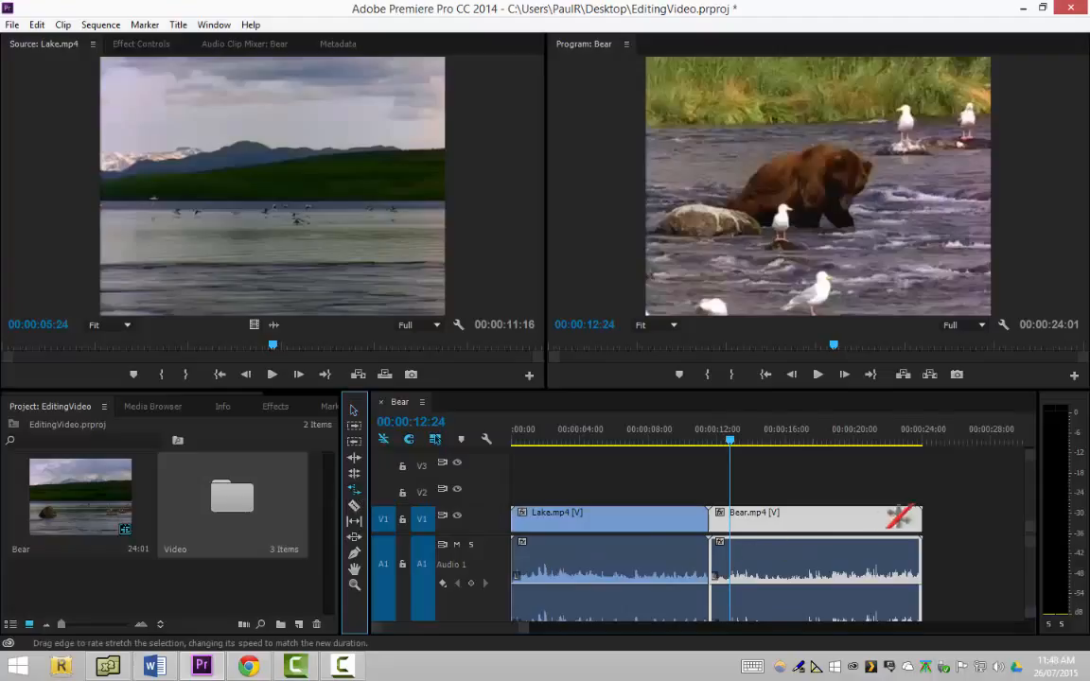
{"action": "left_click_drag", "start_coordinate": [919, 520], "coordinate": [921, 520]}
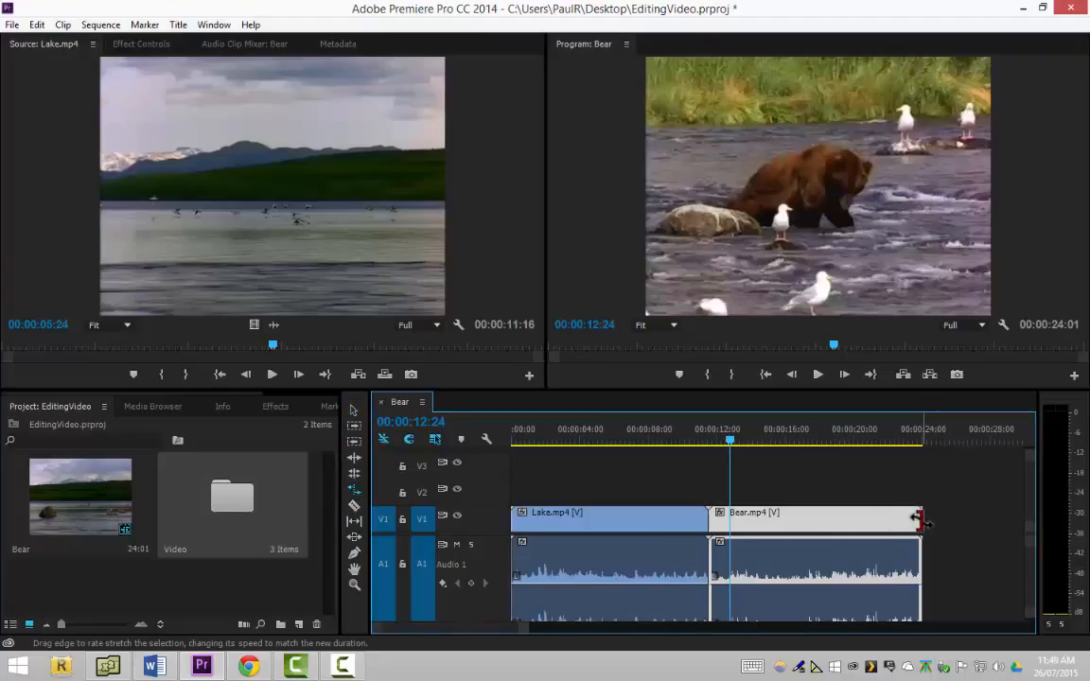
{"action": "left_click_drag", "start_coordinate": [919, 520], "coordinate": [886, 519]}
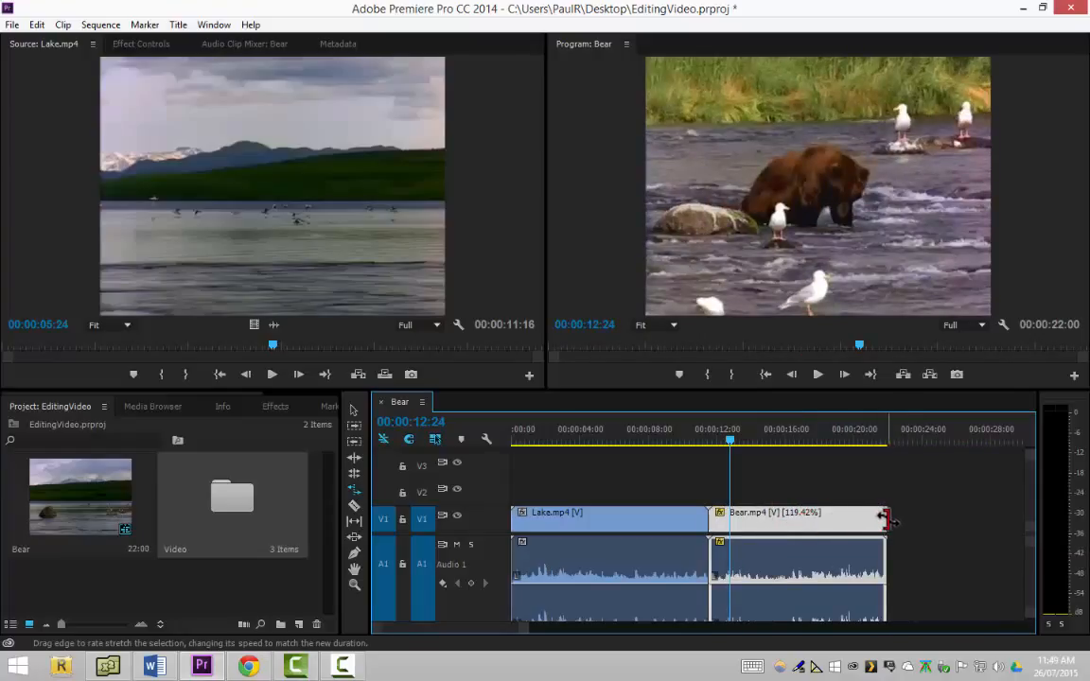
{"action": "left_click_drag", "start_coordinate": [886, 519], "coordinate": [989, 519]}
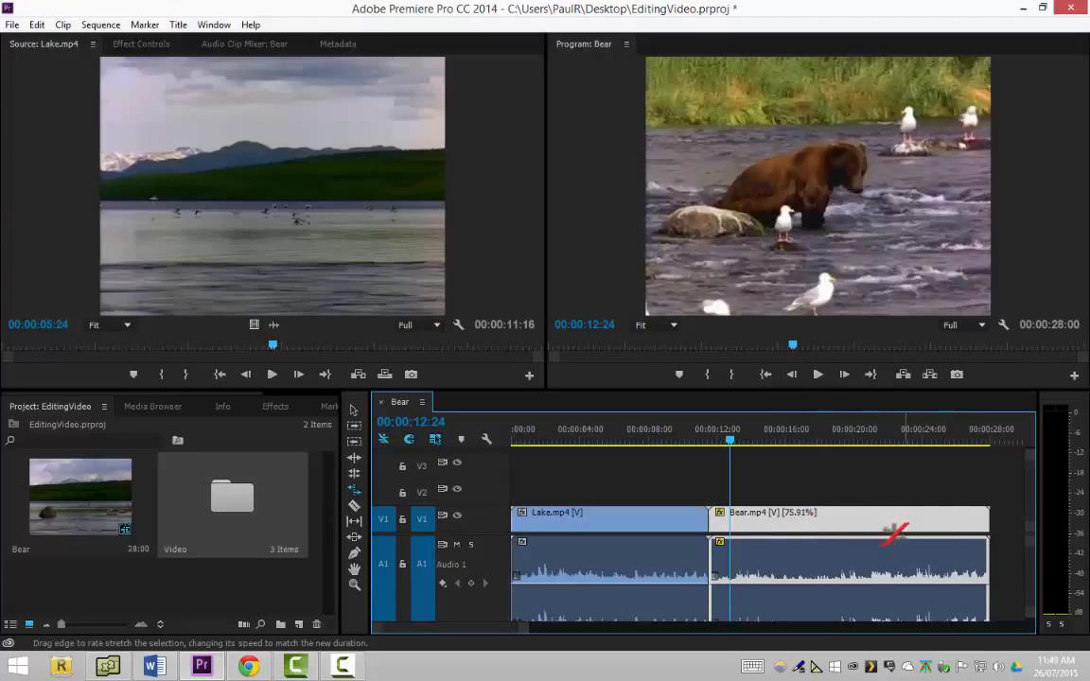
Try rate-stretching the end of Lake.mp4 to 123.57% speed and the start of Bear.mp4 to 86.6%, undoing each stretch
{"action": "left_click_drag", "start_coordinate": [708, 520], "coordinate": [669, 517]}
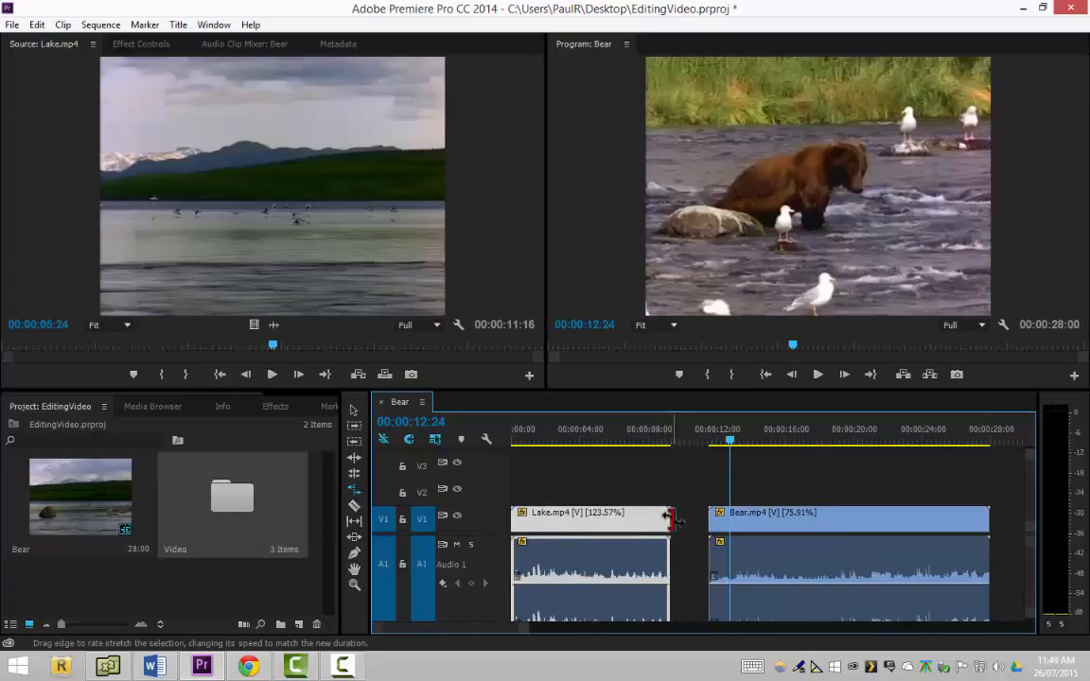
{"action": "left_click", "coordinate": [706, 519]}
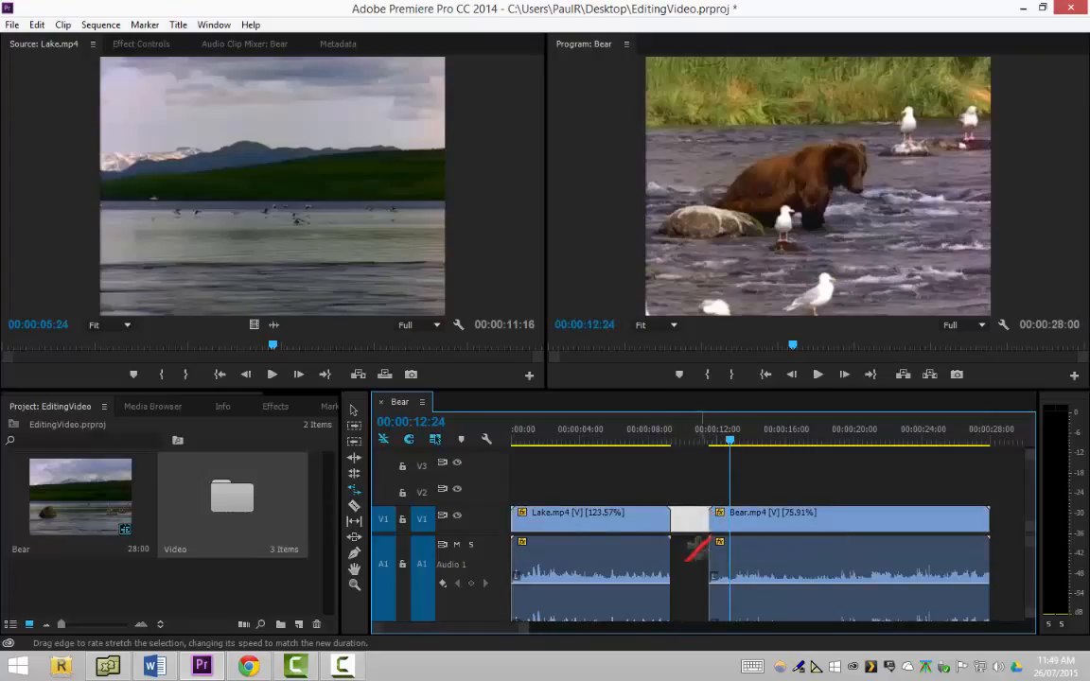
{"action": "left_click", "coordinate": [694, 549]}
{"action": "key", "text": "ctrl+z"}
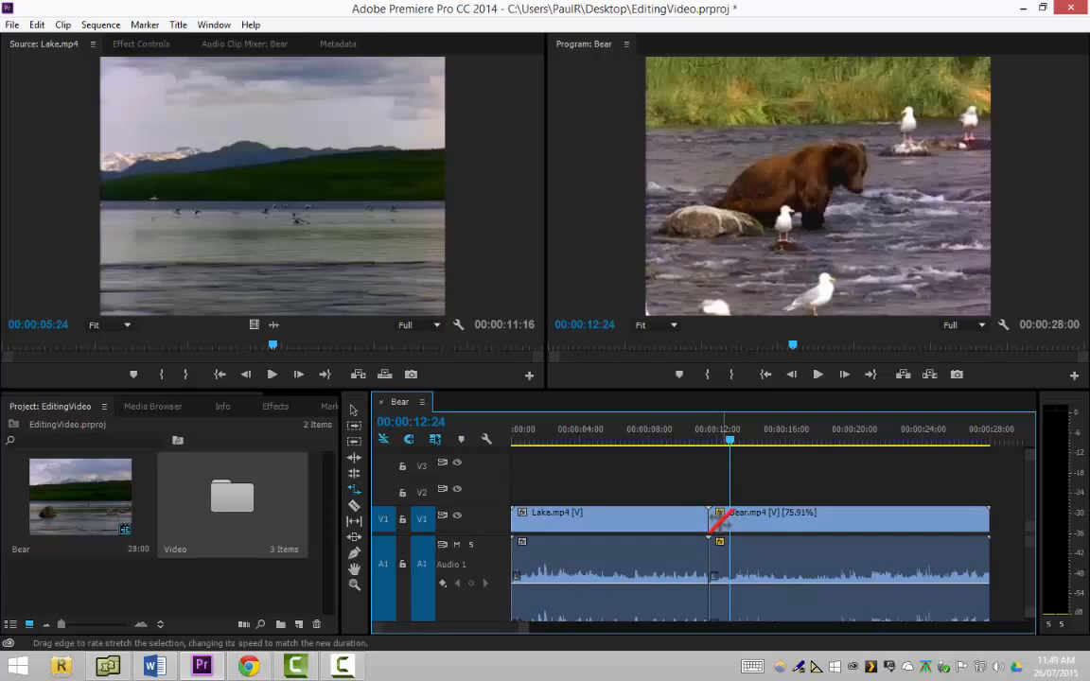
{"action": "left_click_drag", "start_coordinate": [711, 519], "coordinate": [748, 518]}
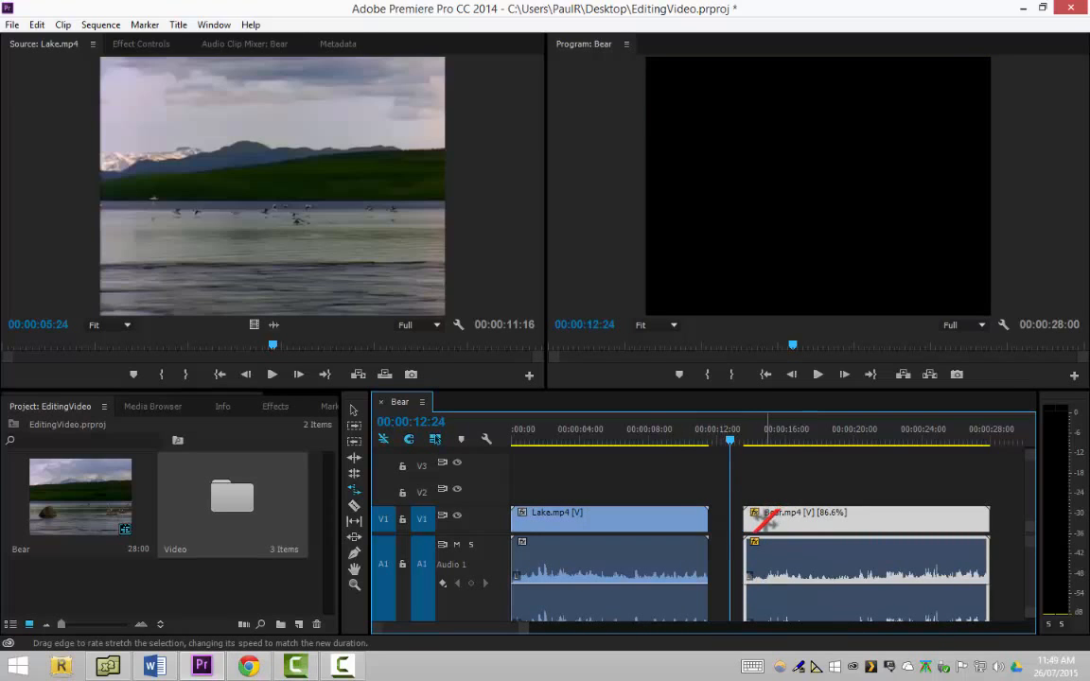
{"action": "key", "text": "ctrl+z"}
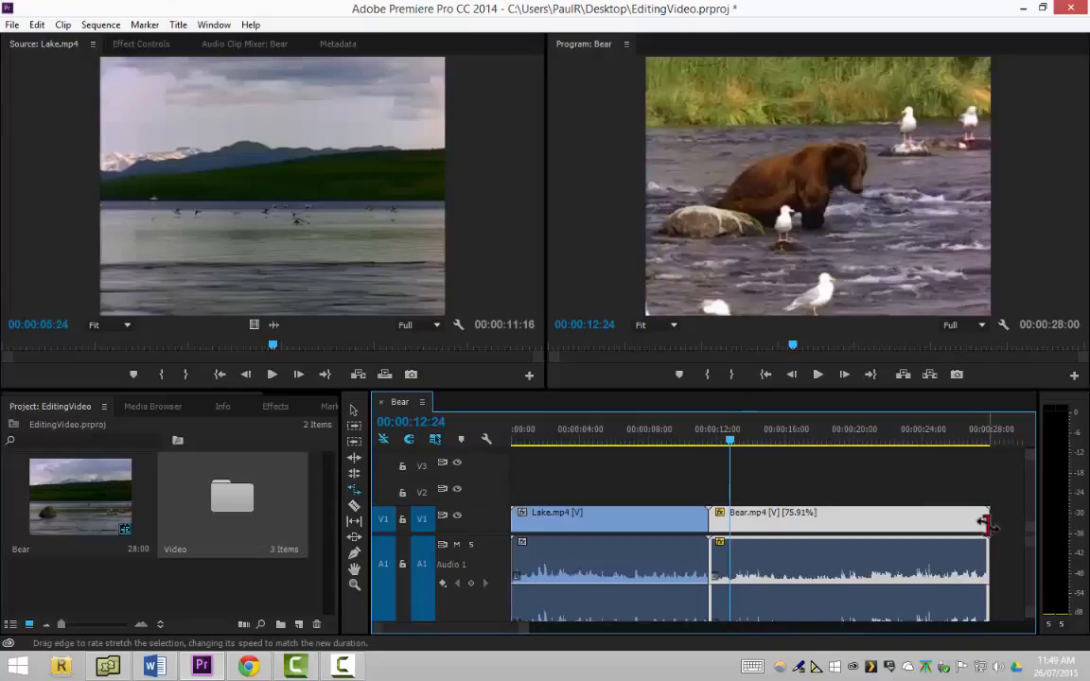
{"action": "left_click", "coordinate": [354, 409]}
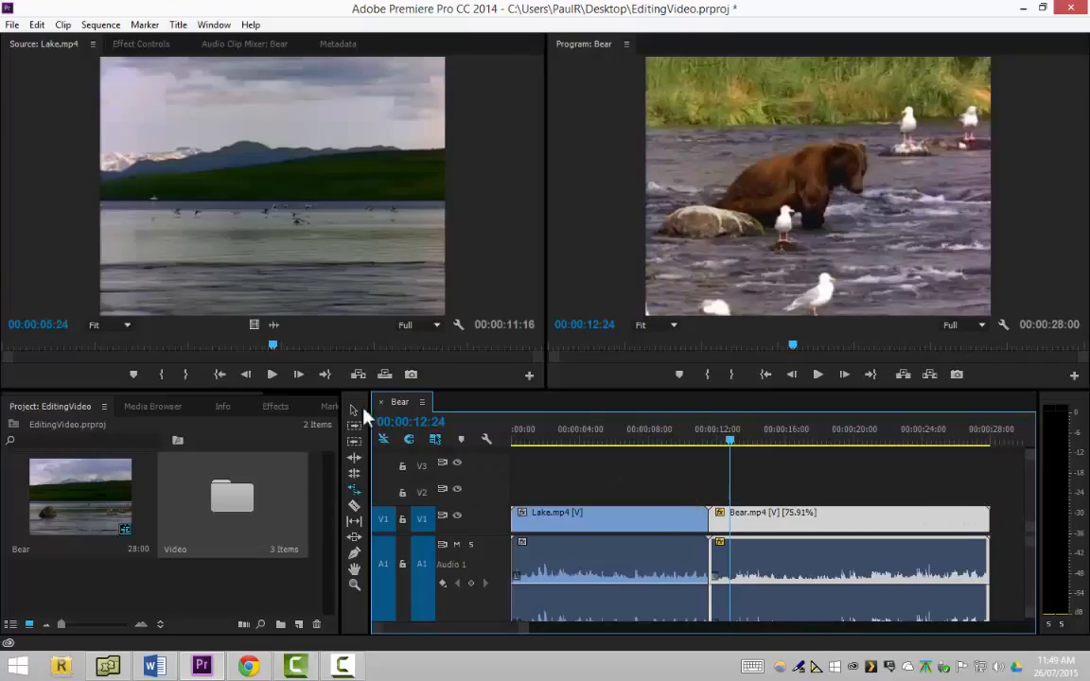
{"action": "right_click", "coordinate": [904, 520]}
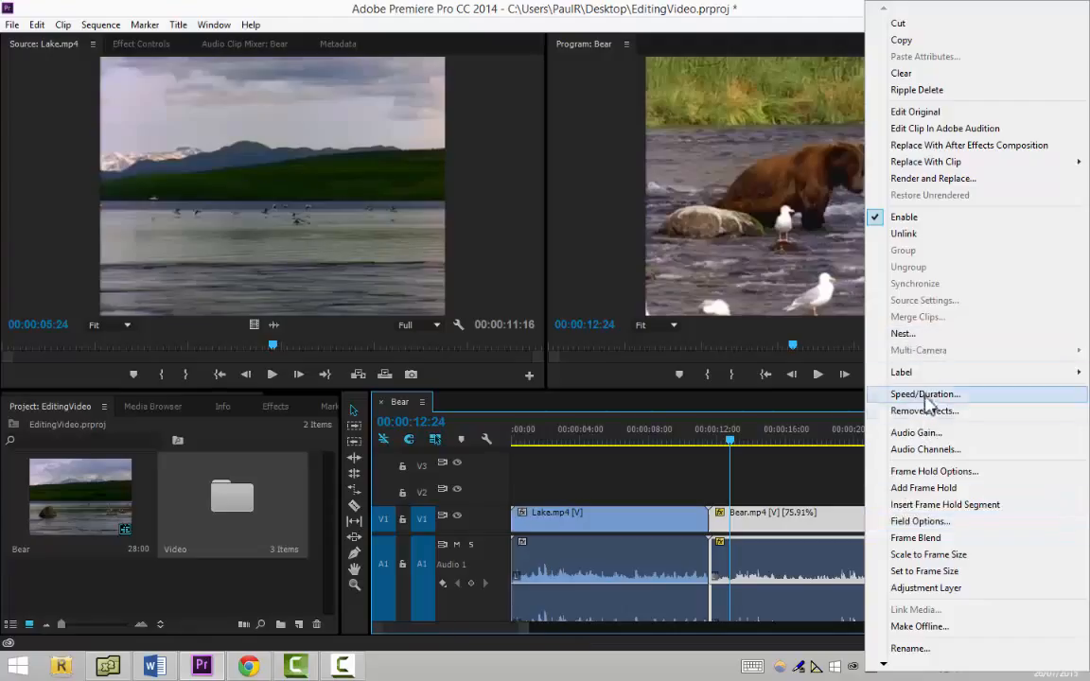
{"action": "left_click", "coordinate": [827, 479]}
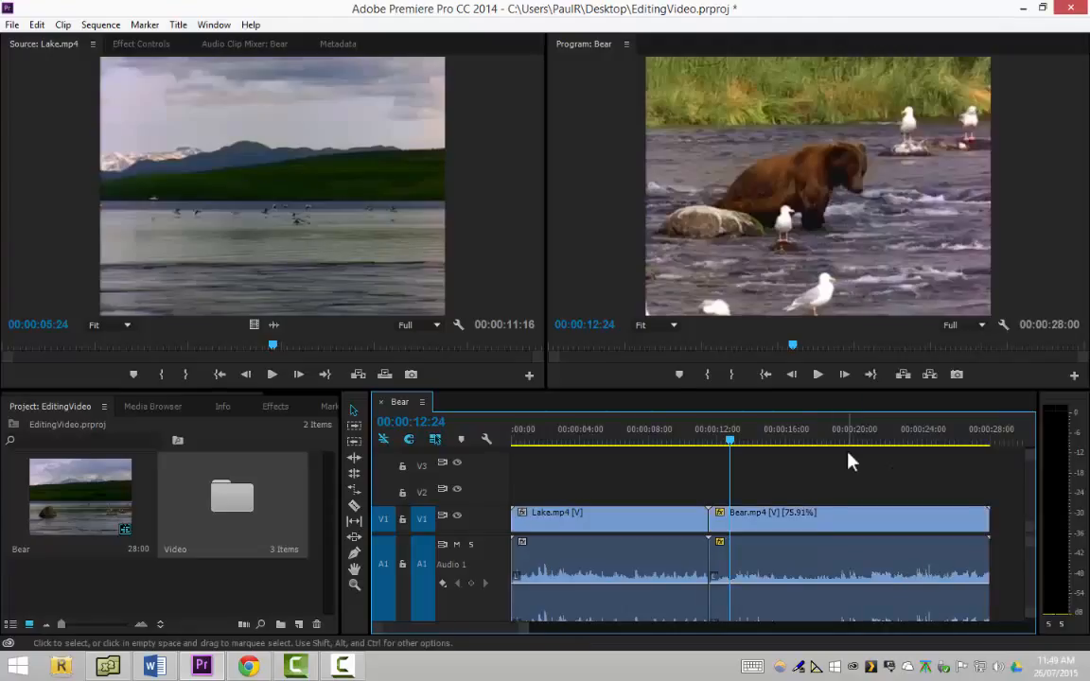
Try a regular trim of Lake.mp4's end back to about 9 seconds with the Selection tool, and undo it
{"action": "left_click", "coordinate": [356, 458]}
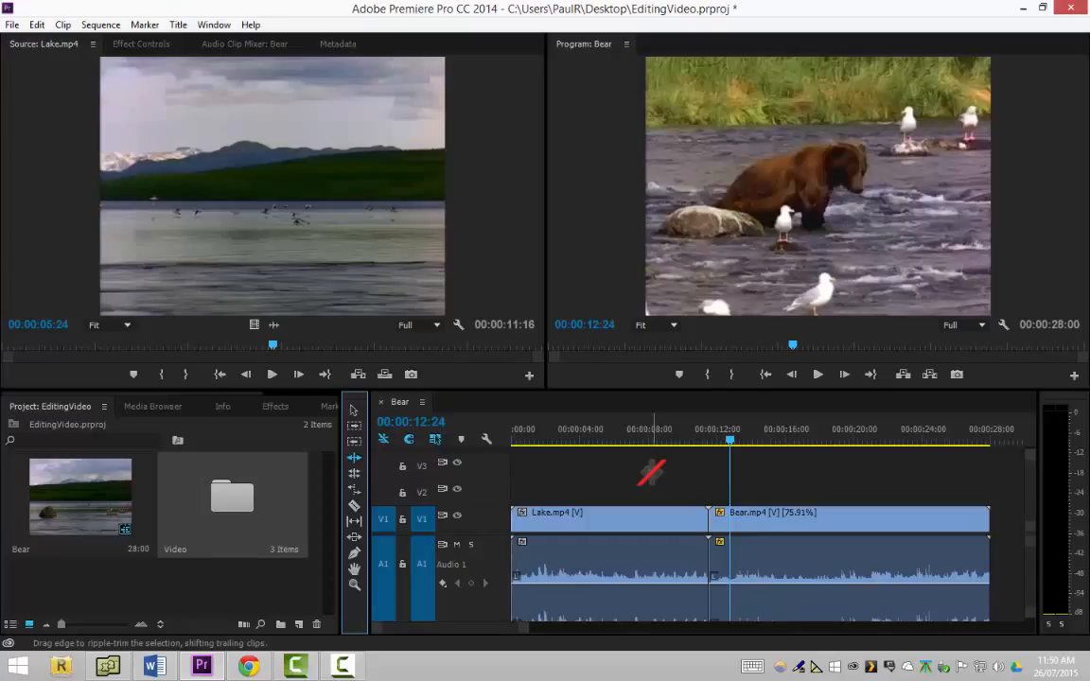
{"action": "key", "text": "v"}
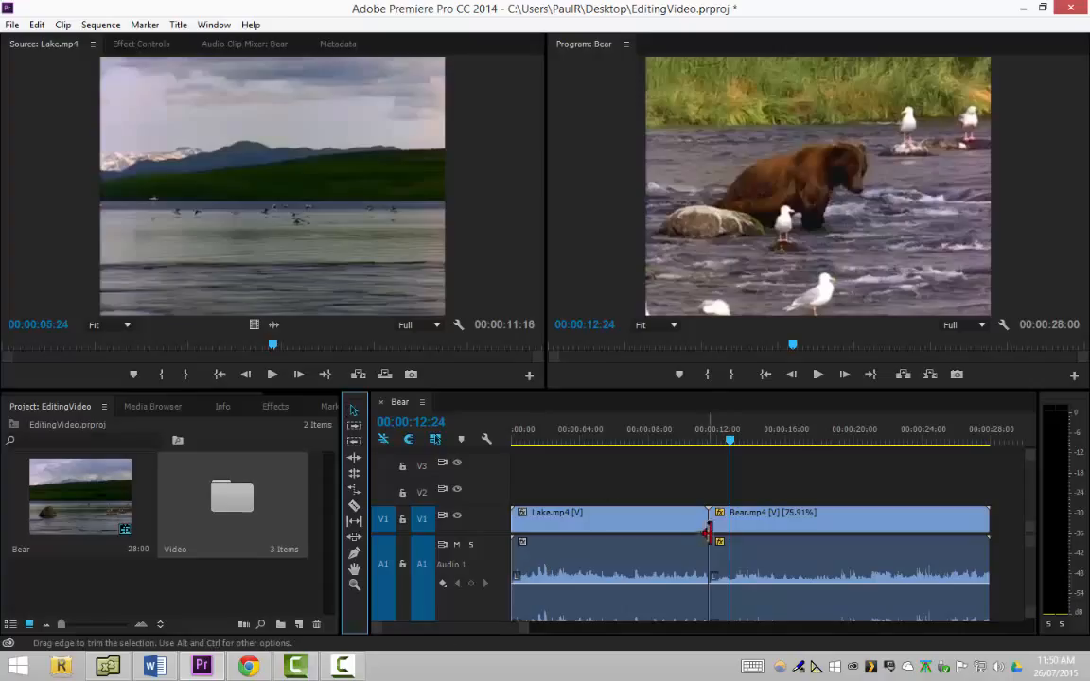
{"action": "left_click_drag", "start_coordinate": [702, 519], "coordinate": [661, 520]}
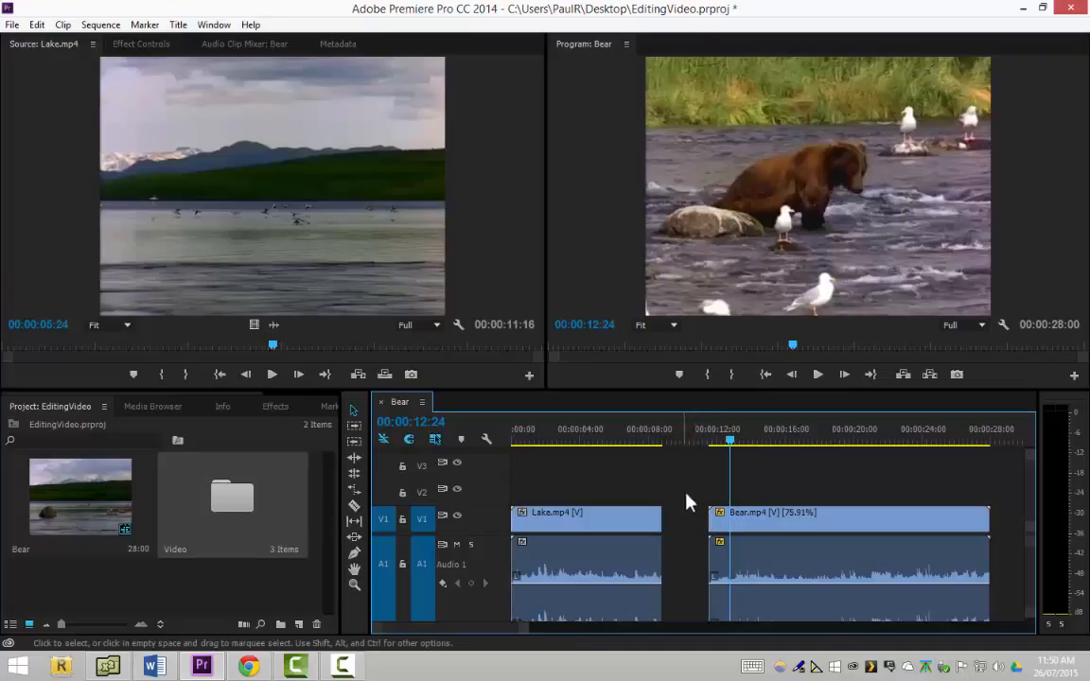
{"action": "key", "text": "ctrl+z"}
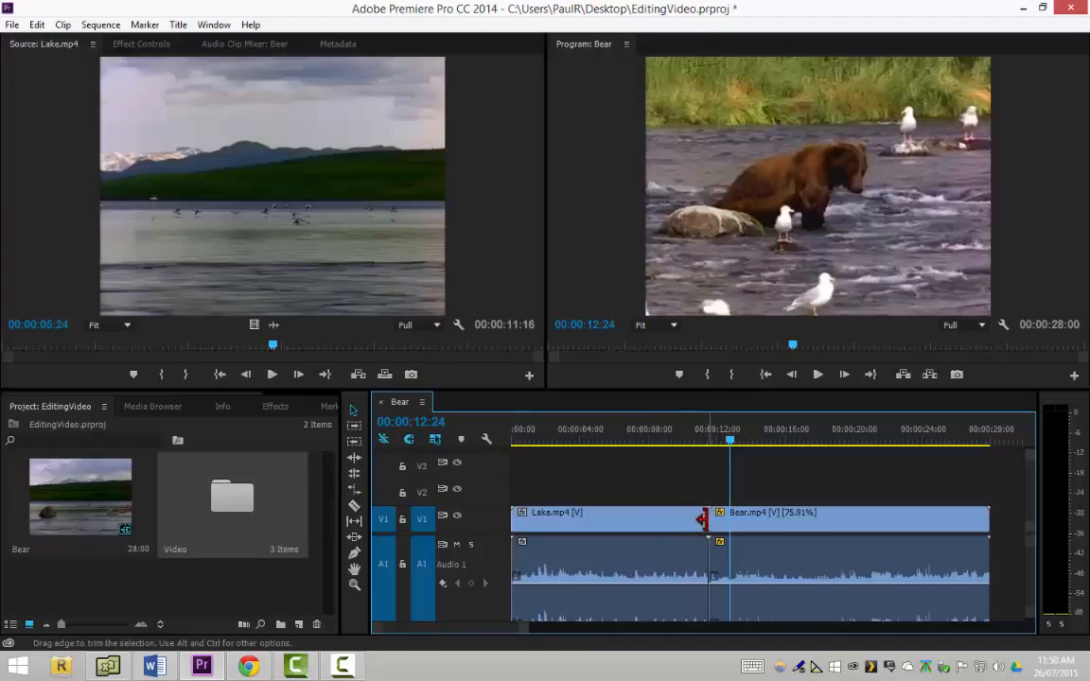
Ripple-trim the end of Lake.mp4 back to about 9 seconds, and undo the ripple edit
{"action": "left_click", "coordinate": [355, 459]}
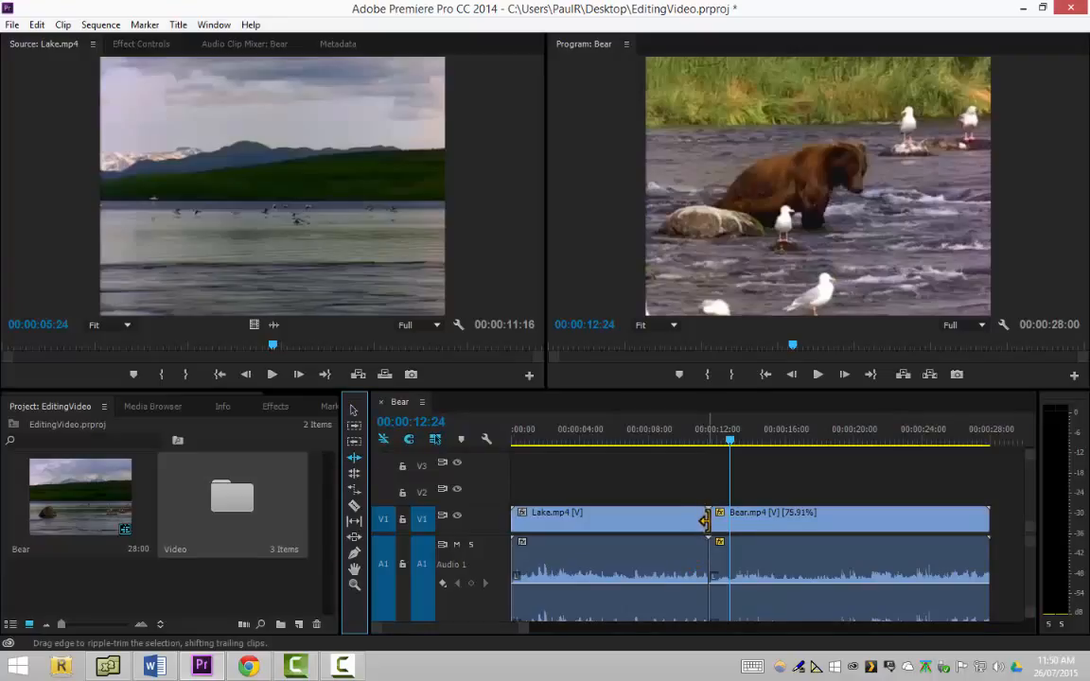
{"action": "left_click_drag", "start_coordinate": [705, 520], "coordinate": [662, 519]}
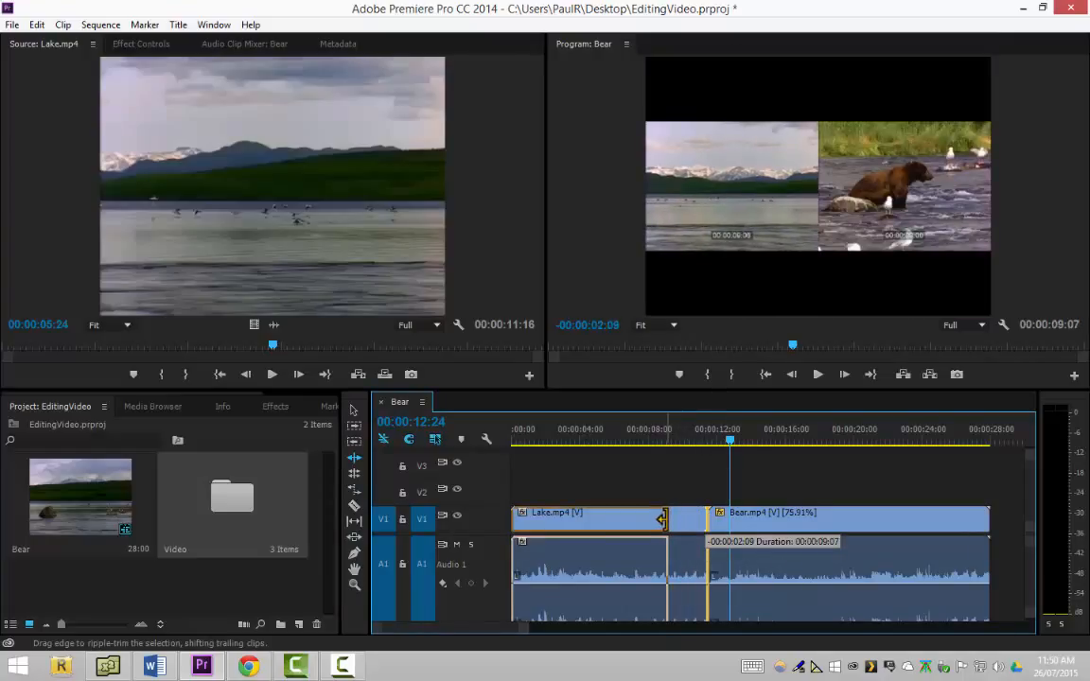
{"action": "left_click_drag", "start_coordinate": [661, 519], "coordinate": [662, 521]}
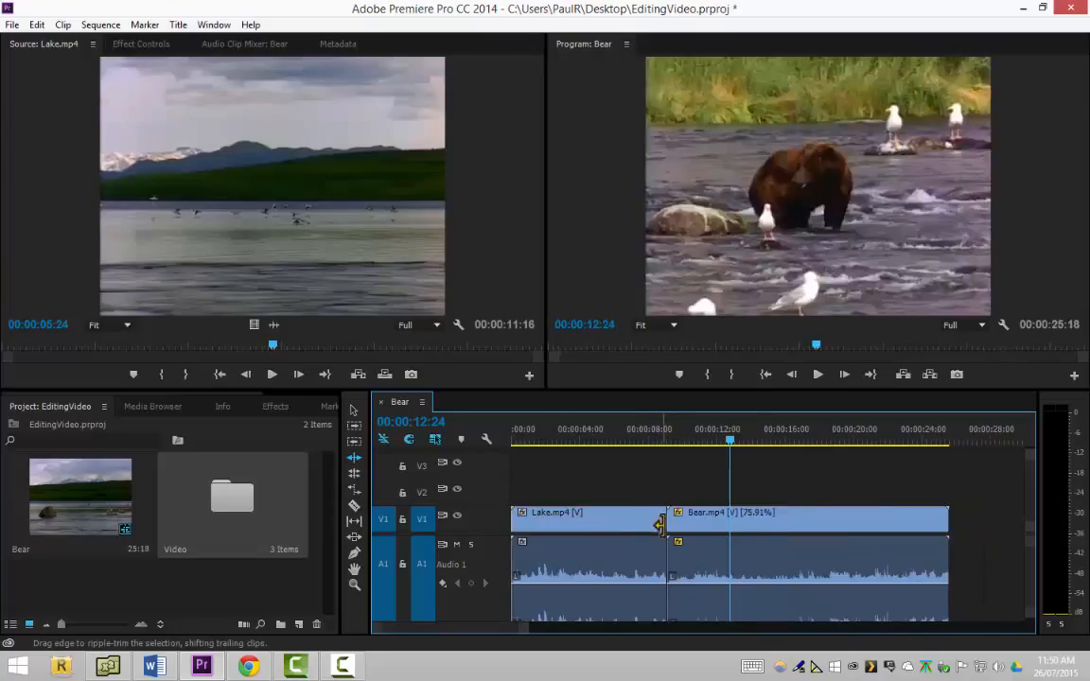
{"action": "key", "text": "c"}
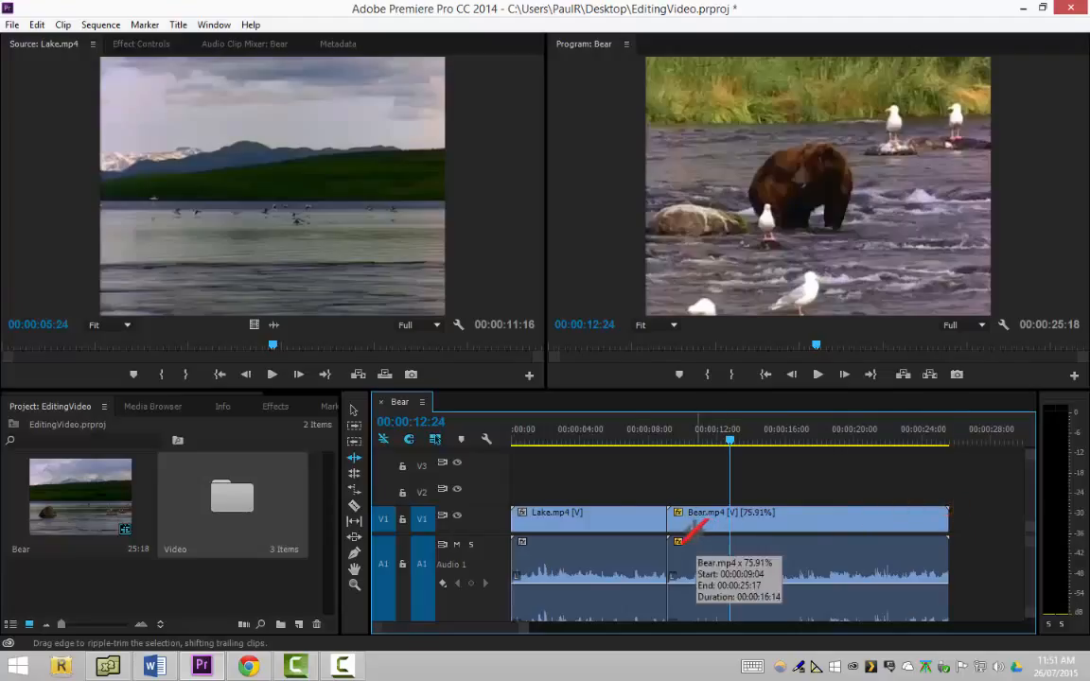
{"action": "key", "text": "ctrl+z"}
{"action": "key", "text": "ctrl+z"}
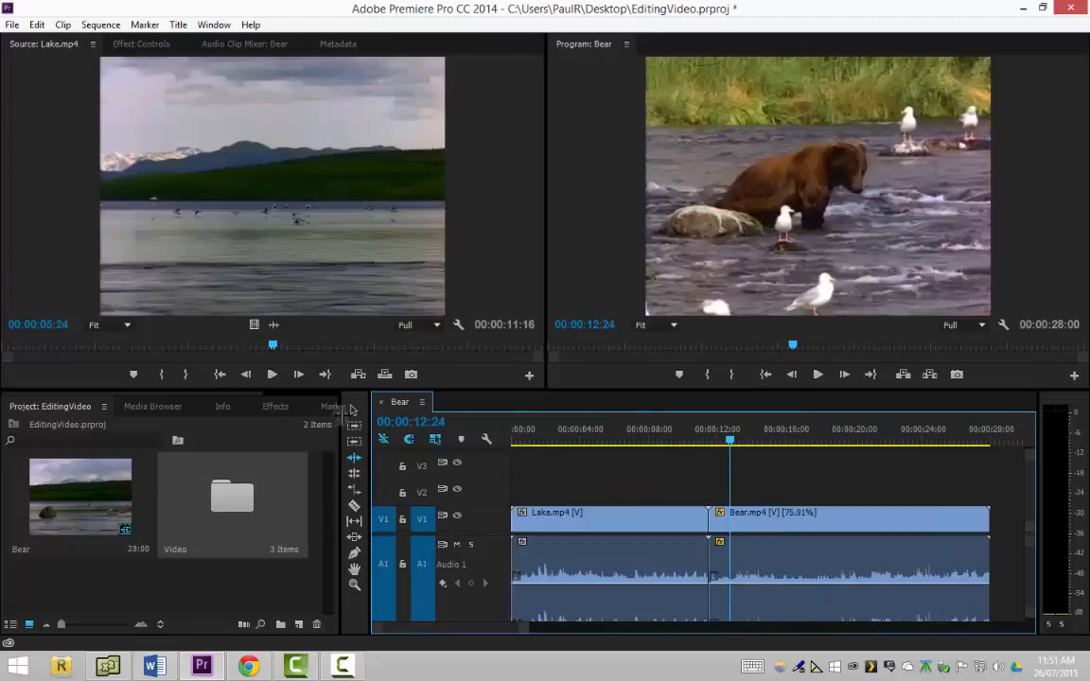
Ripple-trim about 4 seconds off the start of Bear.mp4 at its cut with Lake.mp4
{"action": "left_click", "coordinate": [354, 457]}
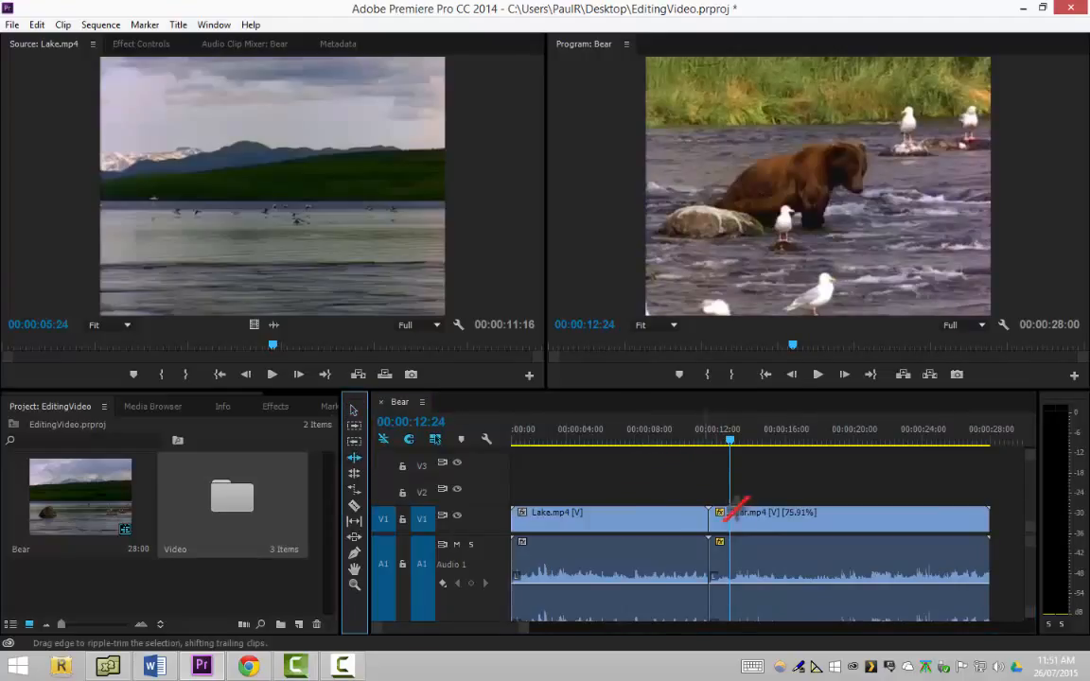
{"action": "left_click", "coordinate": [712, 521]}
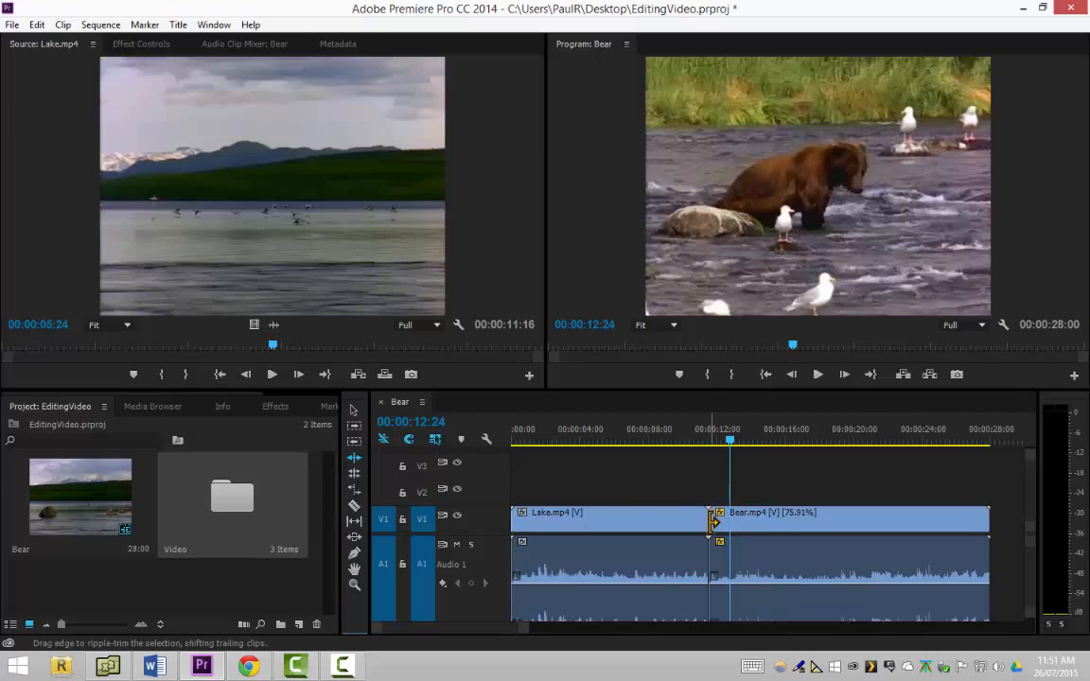
{"action": "left_click_drag", "start_coordinate": [713, 521], "coordinate": [773, 524]}
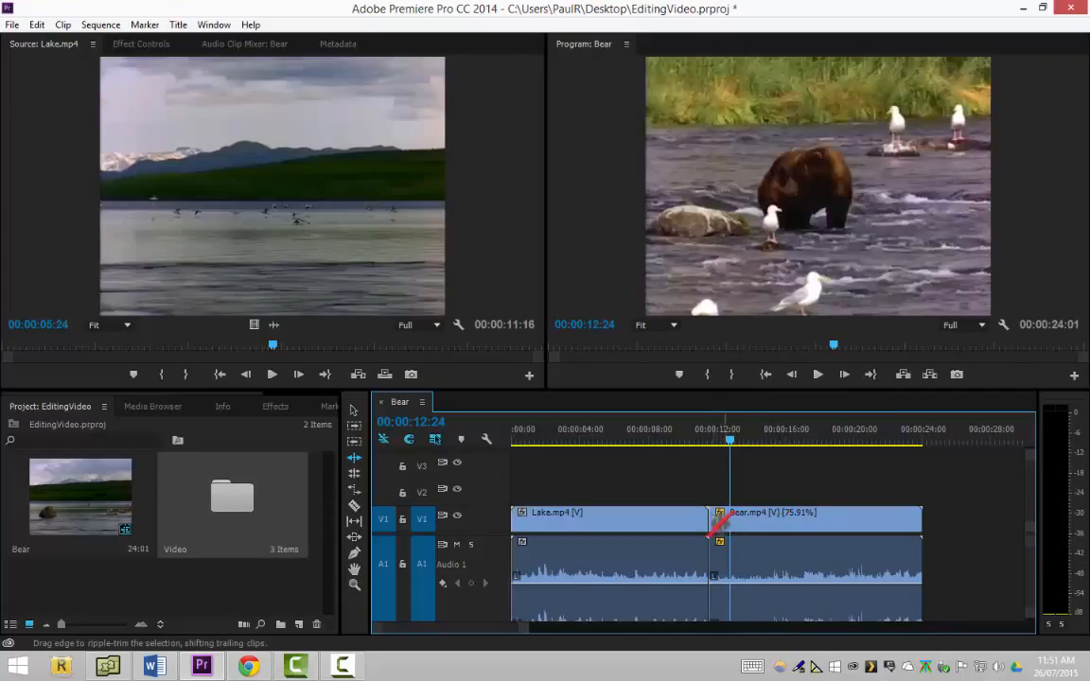
Try ripple-trimming about 3 more seconds off the start of Bear.mp4, and undo that trim
{"action": "left_click", "coordinate": [717, 524]}
{"action": "left_click_drag", "start_coordinate": [718, 523], "coordinate": [771, 520]}
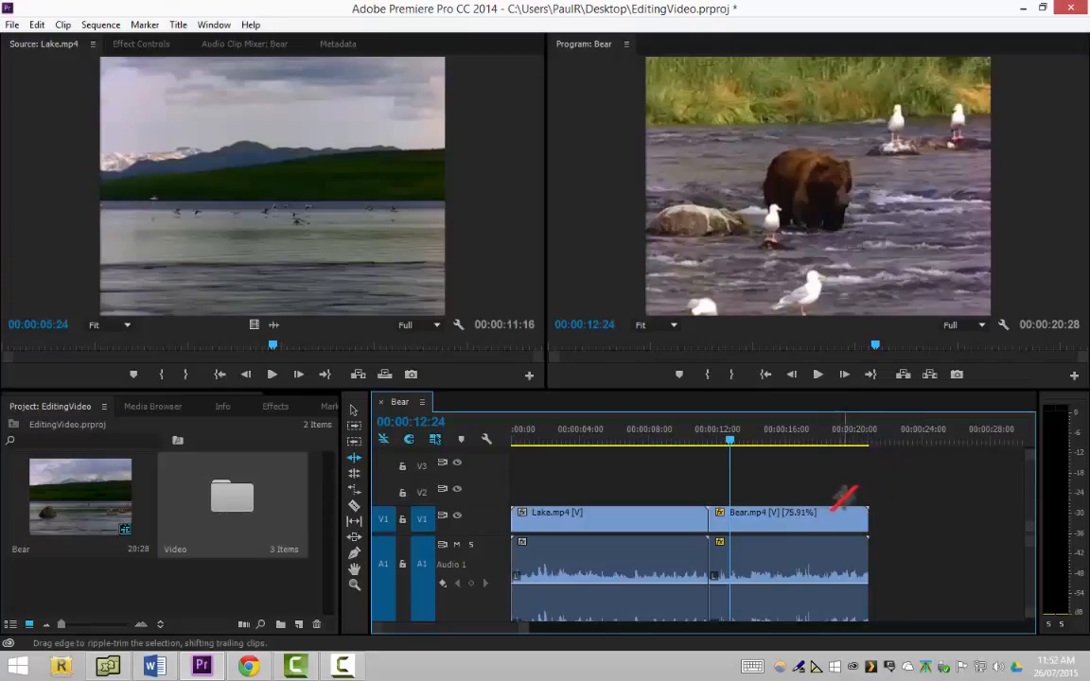
{"action": "key", "text": "ctrl+z"}
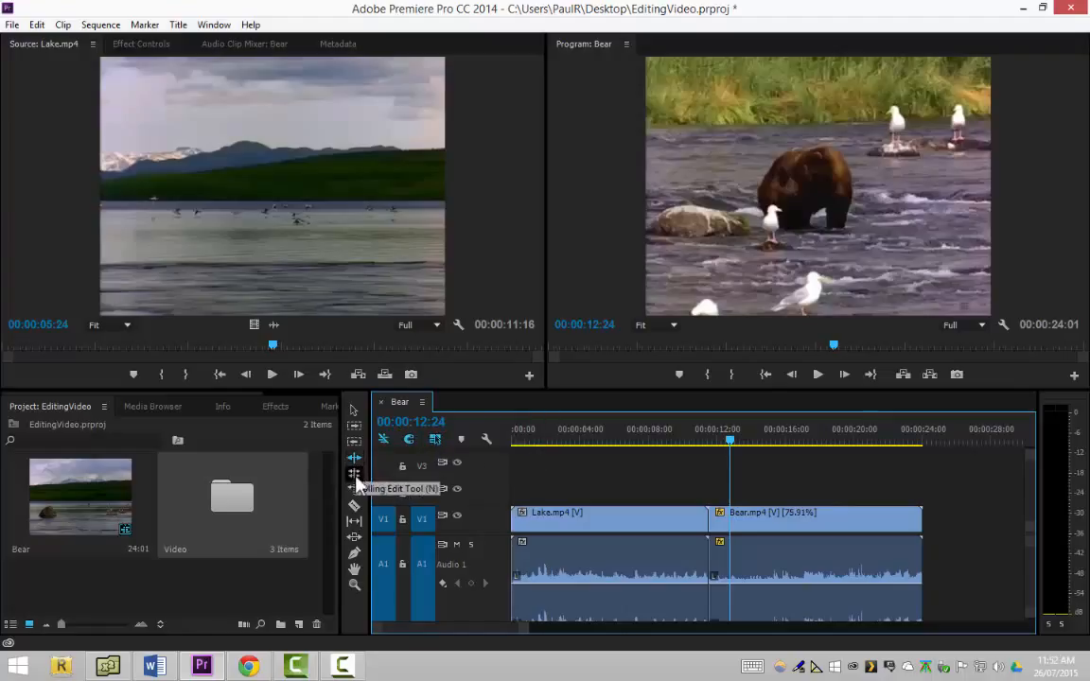
Use a rolling edit to move the cut between Lake.mp4 and Bear.mp4 back to about 9 seconds and forward again to Lake.mp4's original end
{"action": "left_click", "coordinate": [354, 475]}
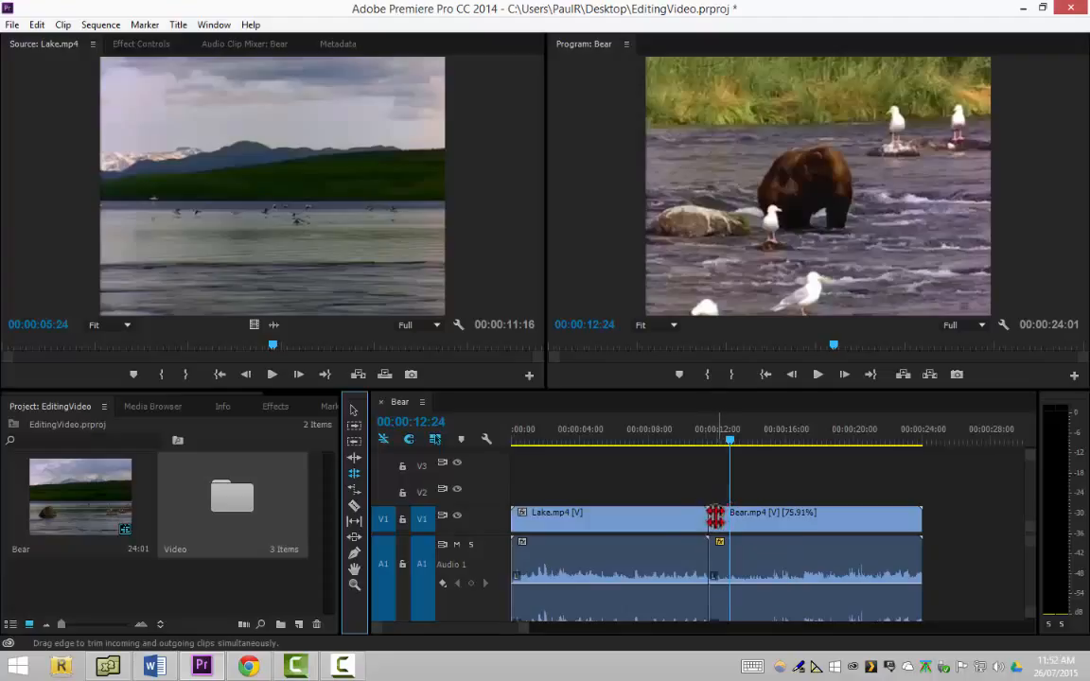
{"action": "left_click", "coordinate": [707, 519]}
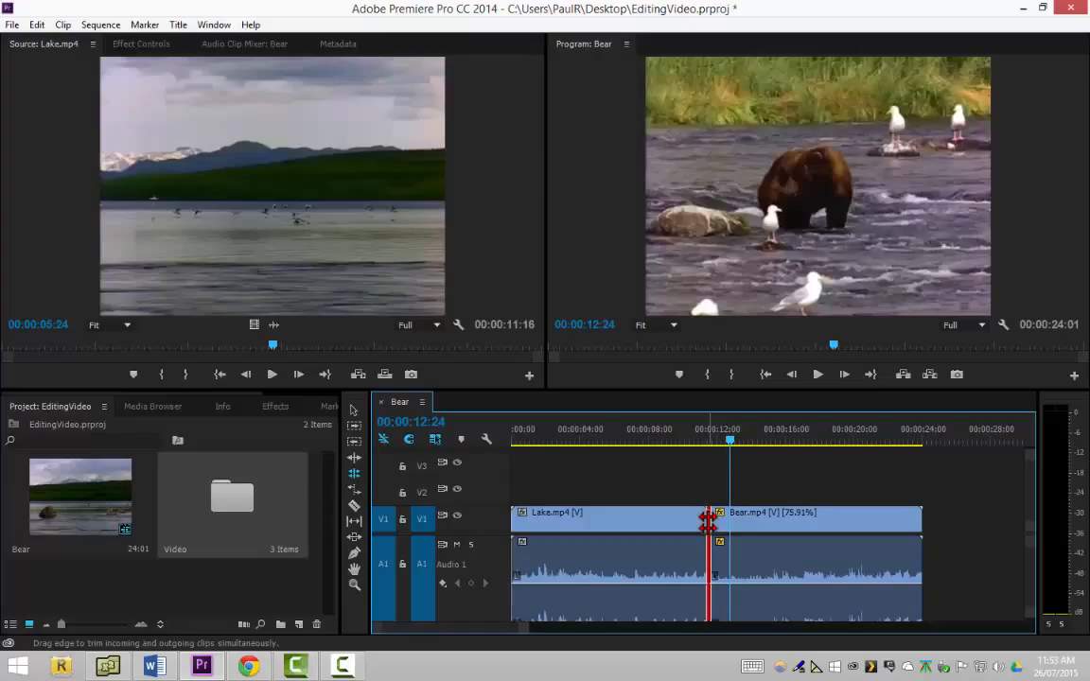
{"action": "left_click_drag", "start_coordinate": [708, 520], "coordinate": [666, 521]}
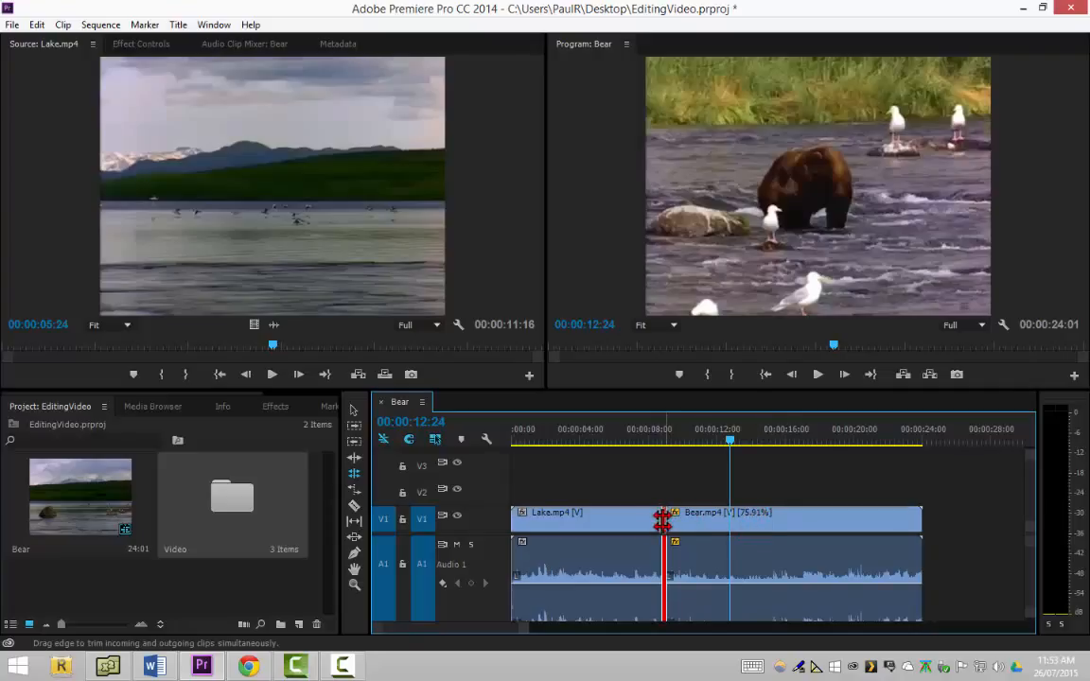
{"action": "left_click_drag", "start_coordinate": [665, 520], "coordinate": [729, 520]}
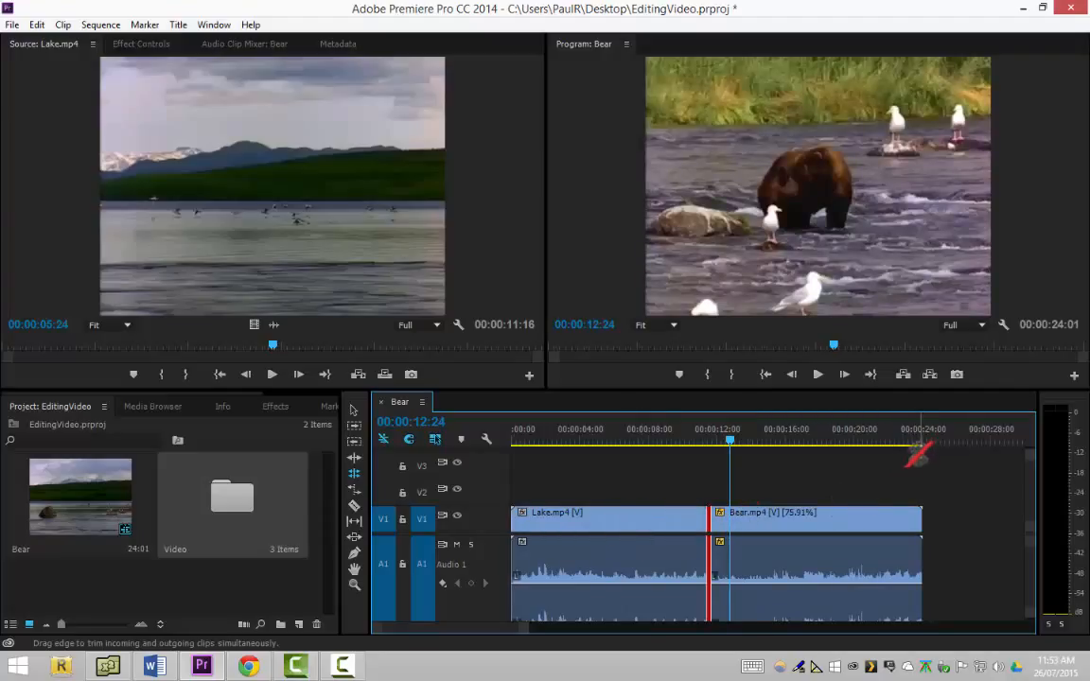
{"action": "left_click", "coordinate": [842, 520]}
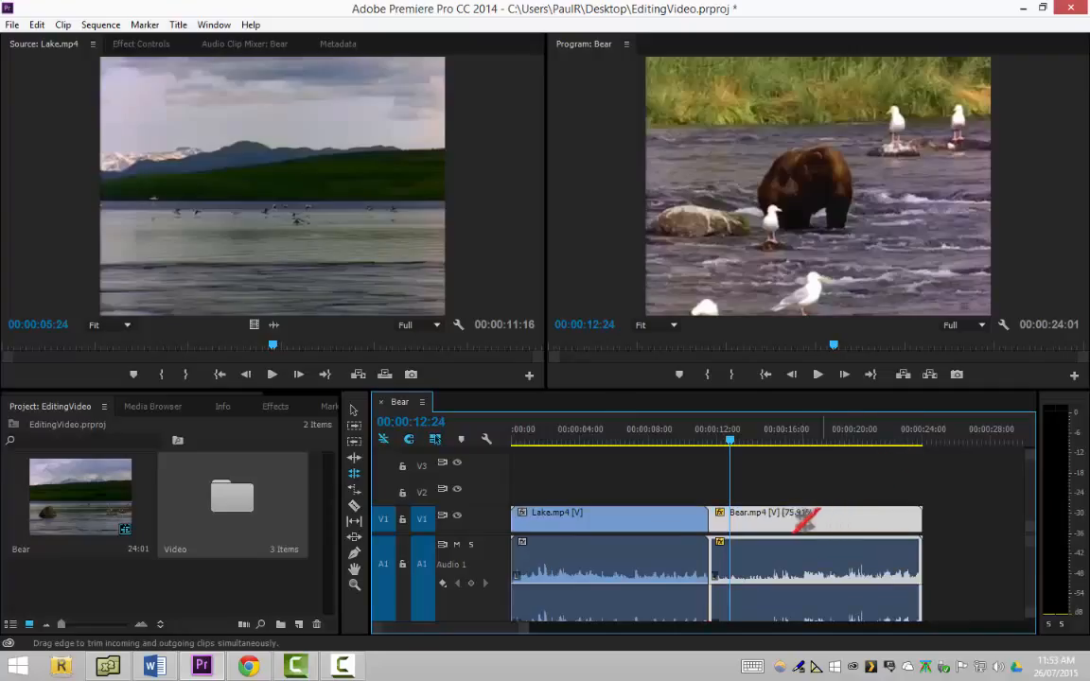
{"action": "mouse_move", "coordinate": [705, 519]}
{"action": "left_mouse_down"}
{"action": "mouse_move", "coordinate": [640, 521]}
{"action": "mouse_move", "coordinate": [718, 520]}
{"action": "left_mouse_up"}
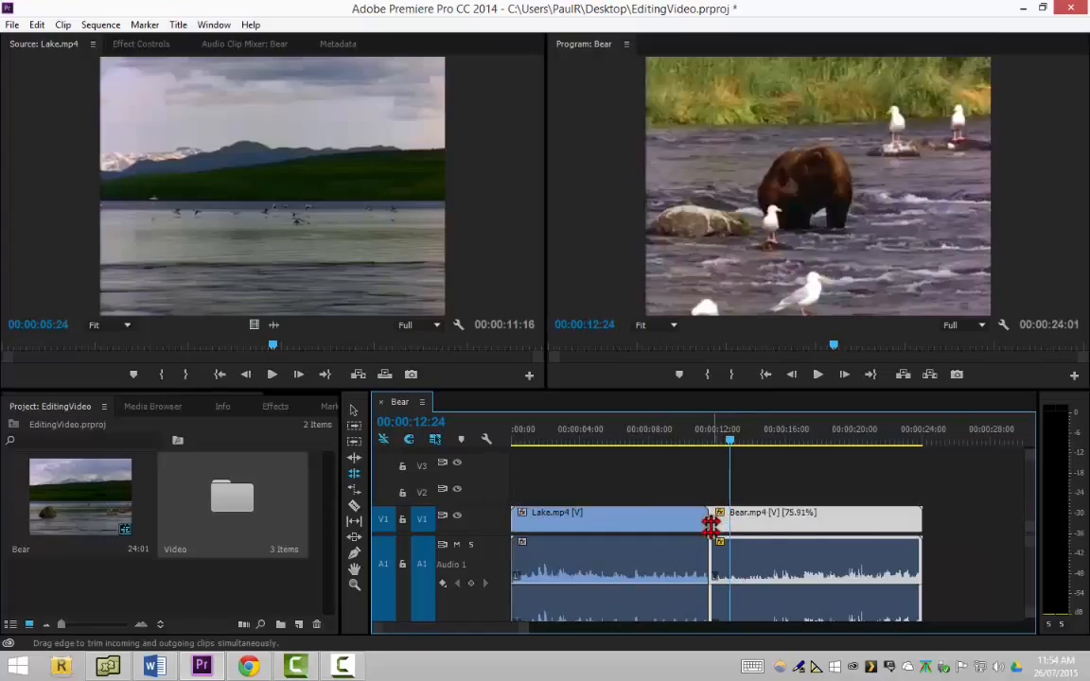
Roll the cut between Lake.mp4 and Bear.mp4 back to about 8.4 seconds, and return it to Lake.mp4's original end
{"action": "left_click_drag", "start_coordinate": [709, 523], "coordinate": [648, 524]}
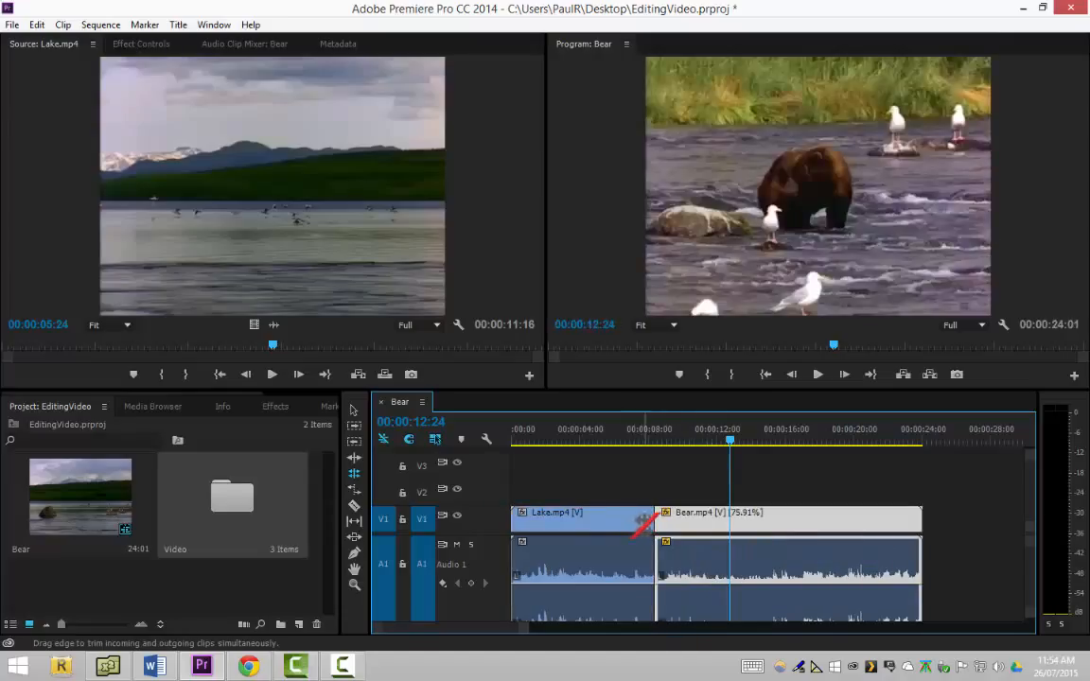
{"action": "left_click", "coordinate": [665, 520]}
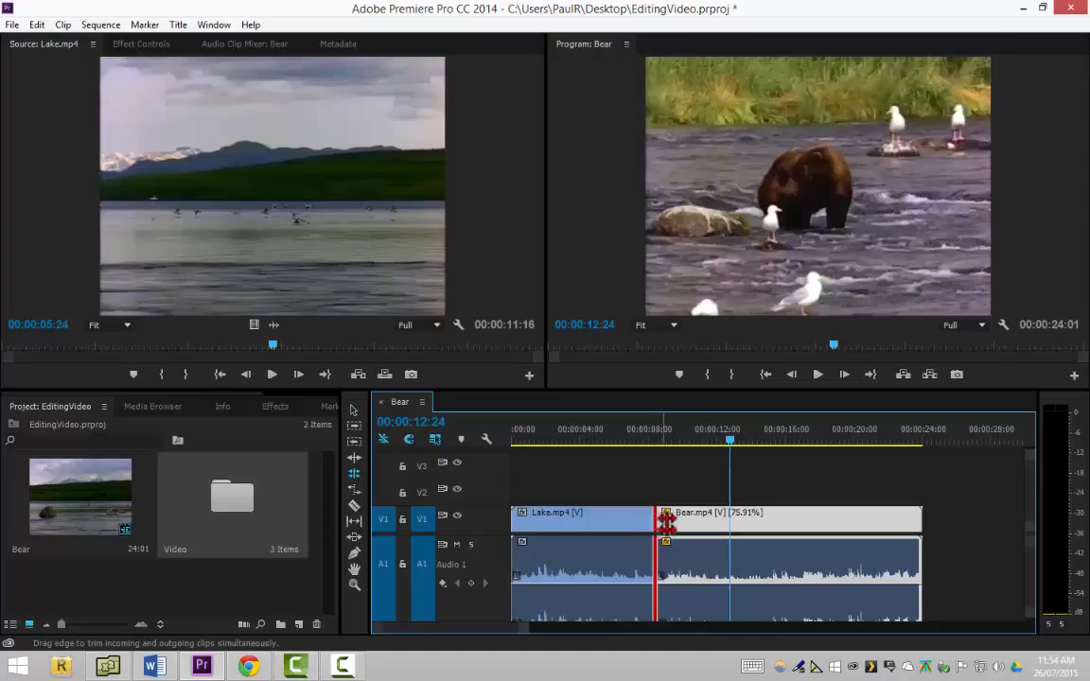
{"action": "left_click_drag", "start_coordinate": [665, 520], "coordinate": [710, 520]}
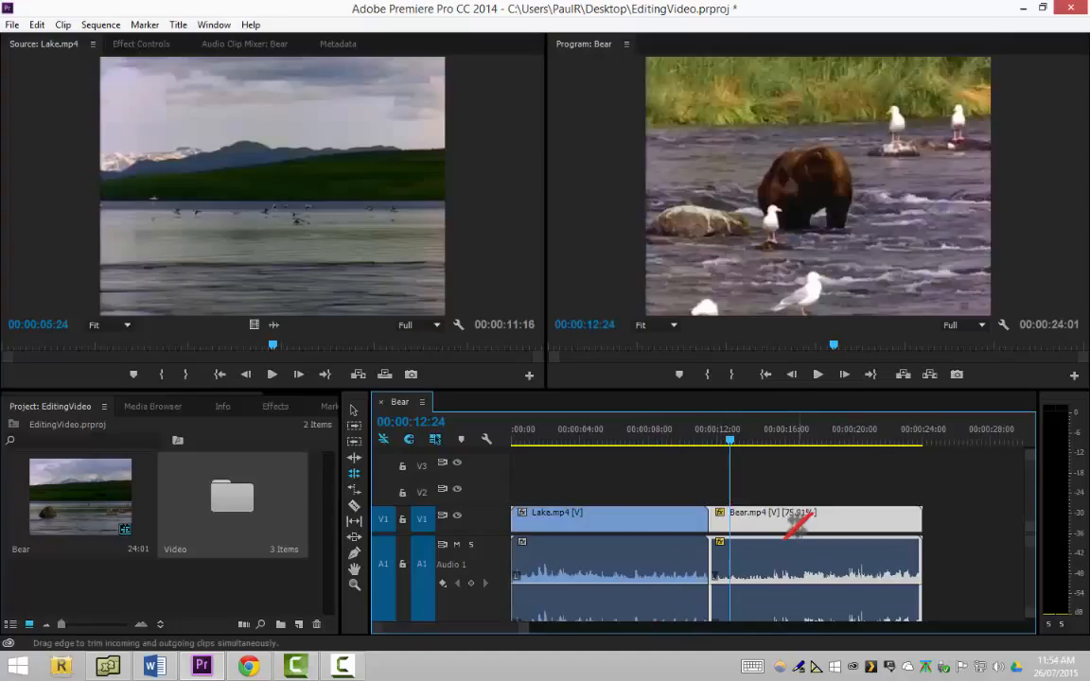
Delete Bear.mp4 from the timeline and park the playhead at 00:00:05:05 in Lake.mp4
{"action": "left_click", "coordinate": [356, 409]}
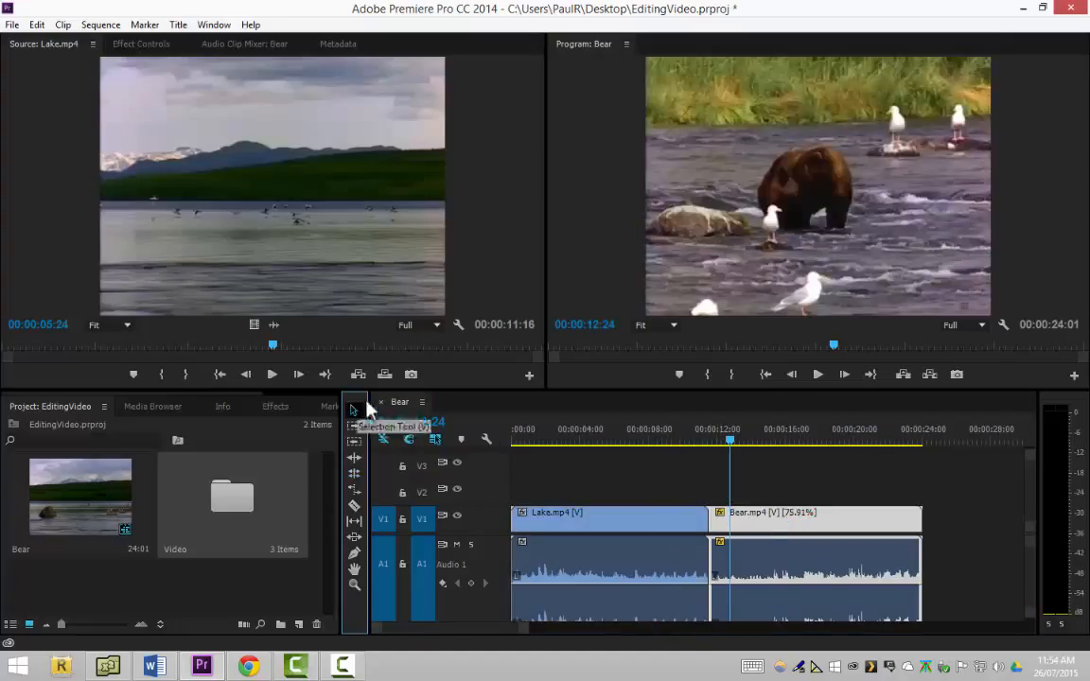
{"action": "left_click", "coordinate": [784, 526]}
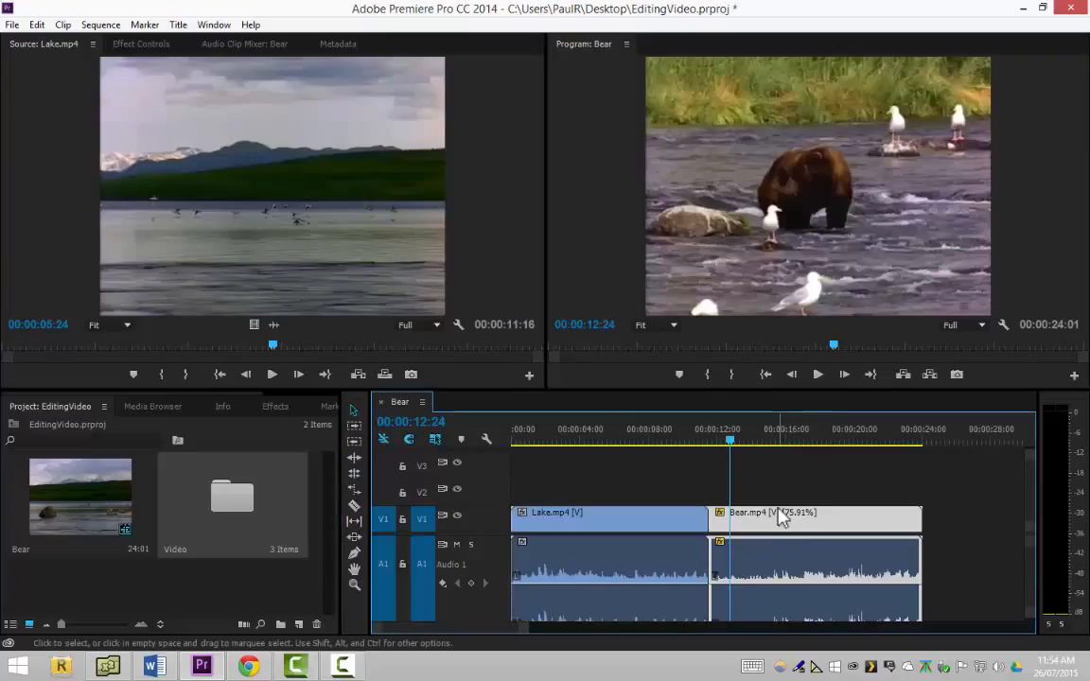
{"action": "key", "text": "Delete"}
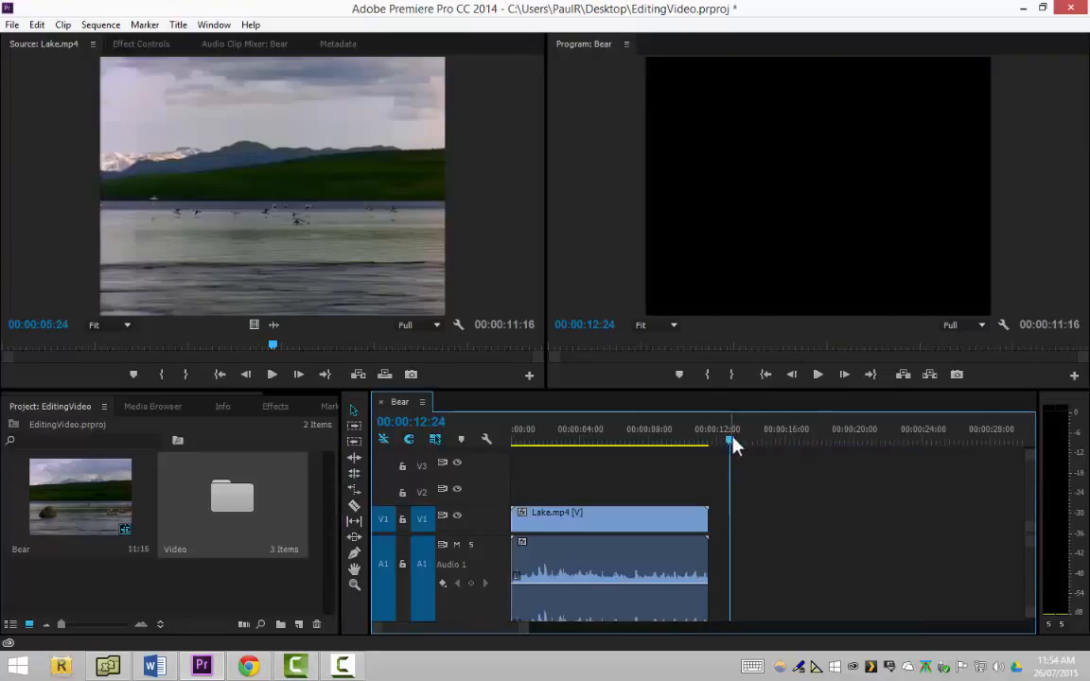
{"action": "left_click_drag", "start_coordinate": [730, 440], "coordinate": [599, 478]}
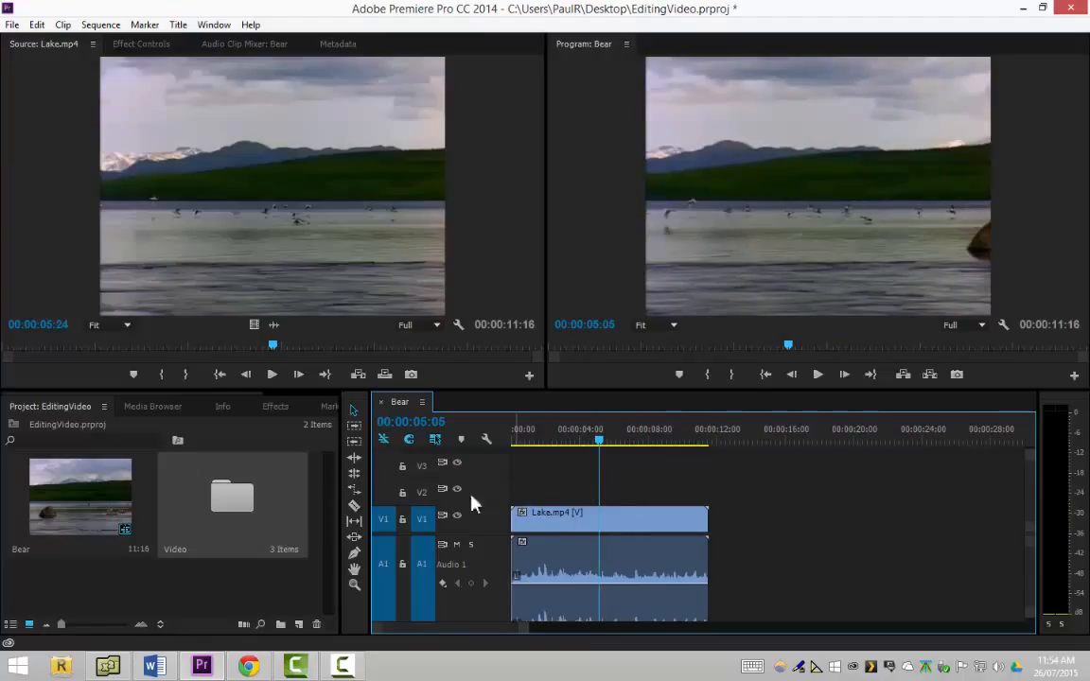
Split Lake.mp4 with the Razor tool at about 3 seconds and about 7 seconds
{"action": "left_click", "coordinate": [354, 508]}
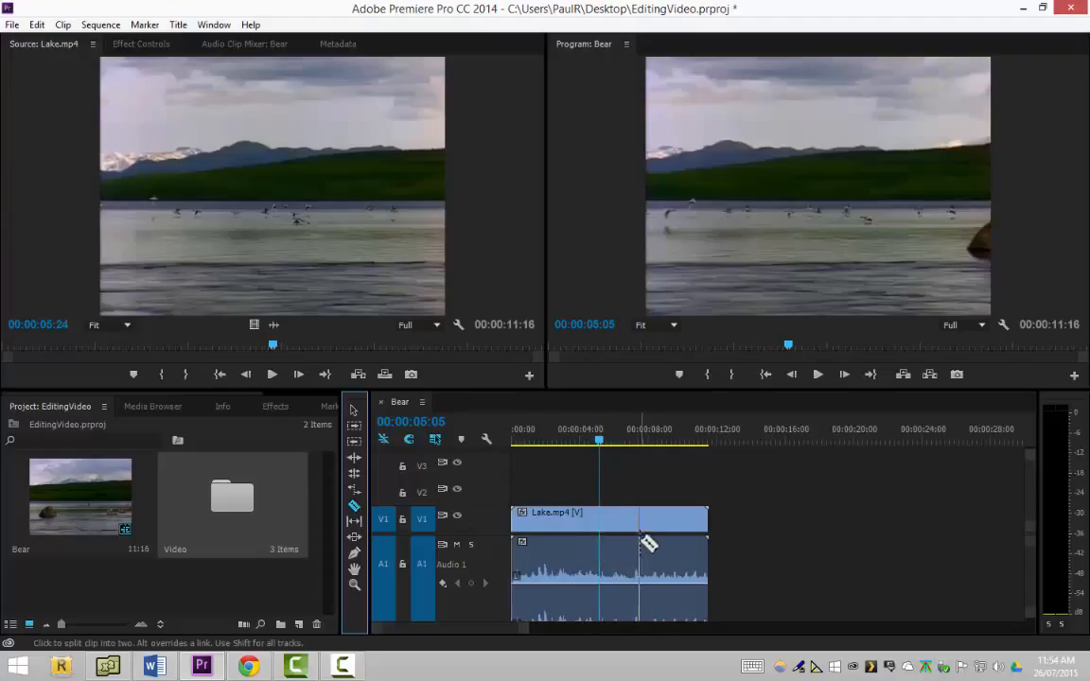
{"action": "left_click", "coordinate": [565, 548]}
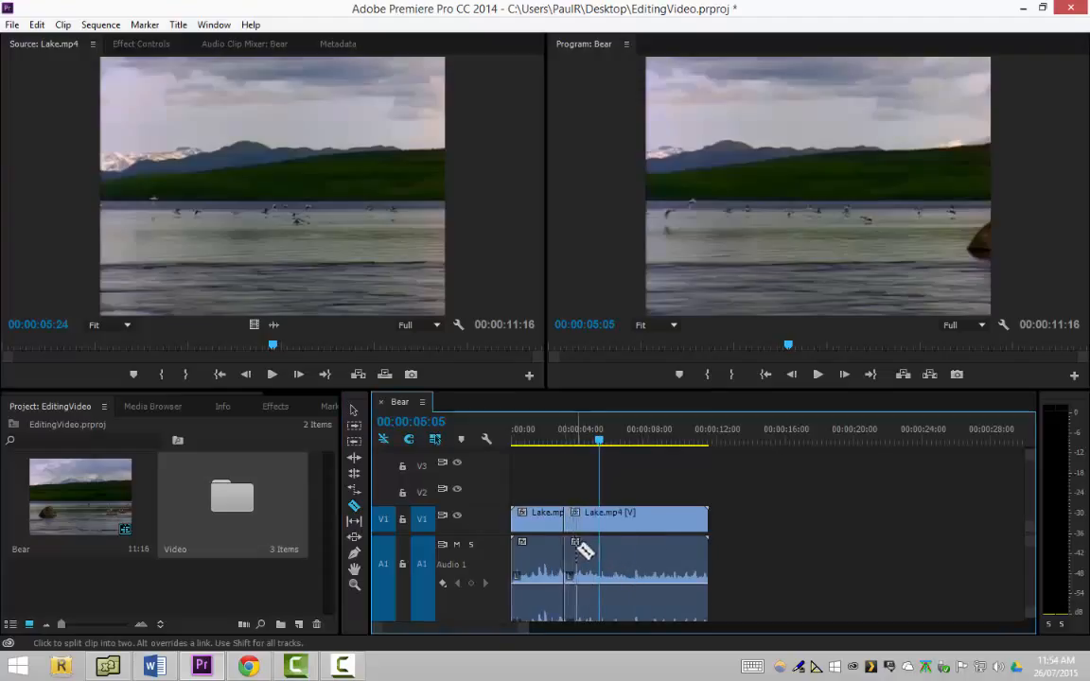
{"action": "left_click", "coordinate": [646, 553]}
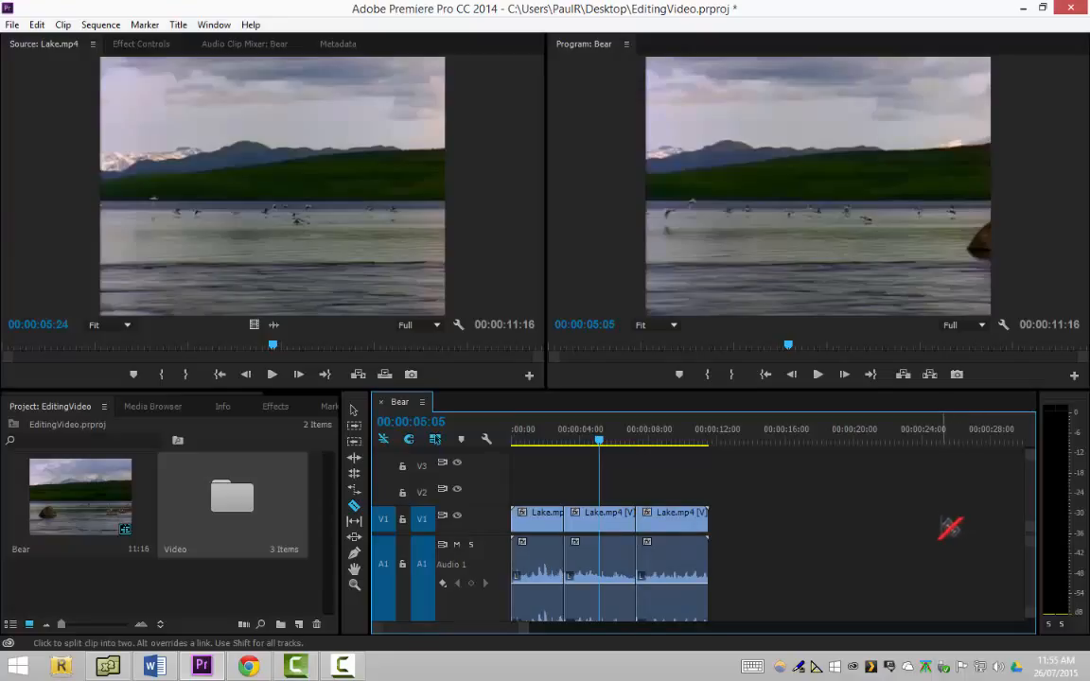
Spread the three Lake.mp4 pieces apart so they start at about 2, 8 and 17 seconds
{"action": "left_click", "coordinate": [356, 410]}
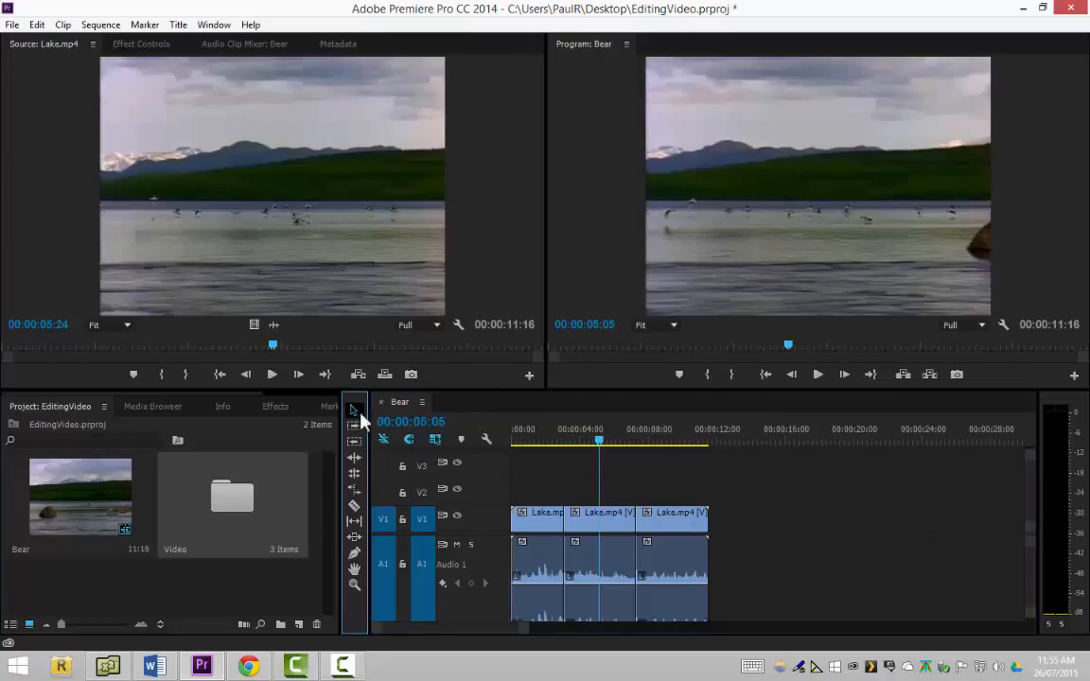
{"action": "left_click_drag", "start_coordinate": [668, 523], "coordinate": [830, 525]}
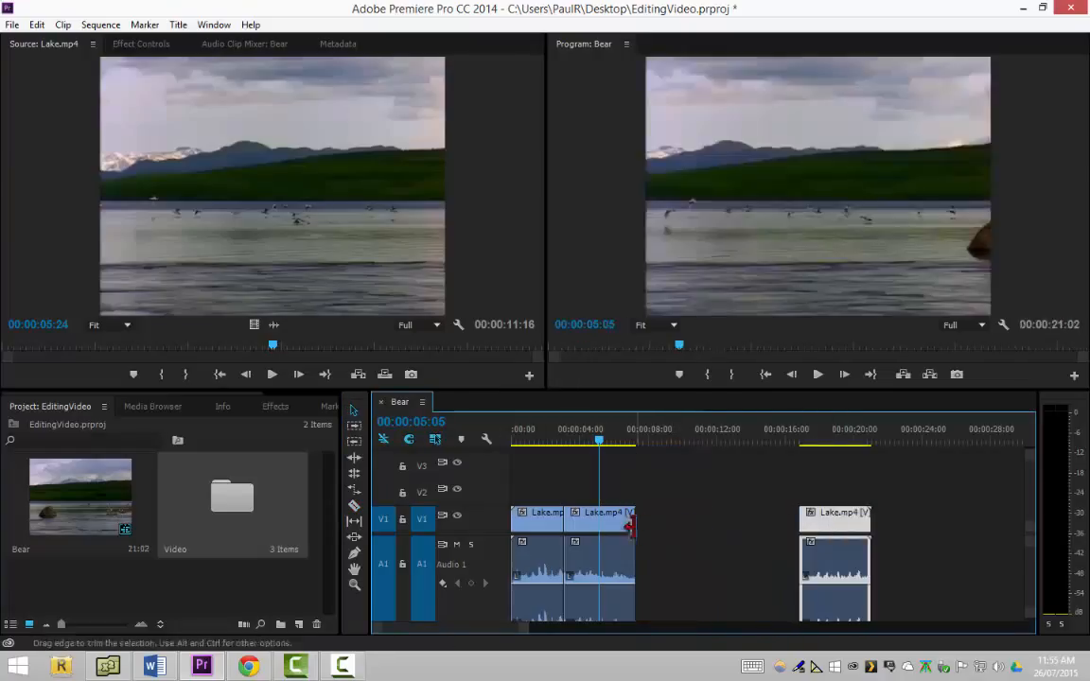
{"action": "left_click_drag", "start_coordinate": [621, 527], "coordinate": [705, 534]}
{"action": "left_click_drag", "start_coordinate": [549, 526], "coordinate": [585, 531]}
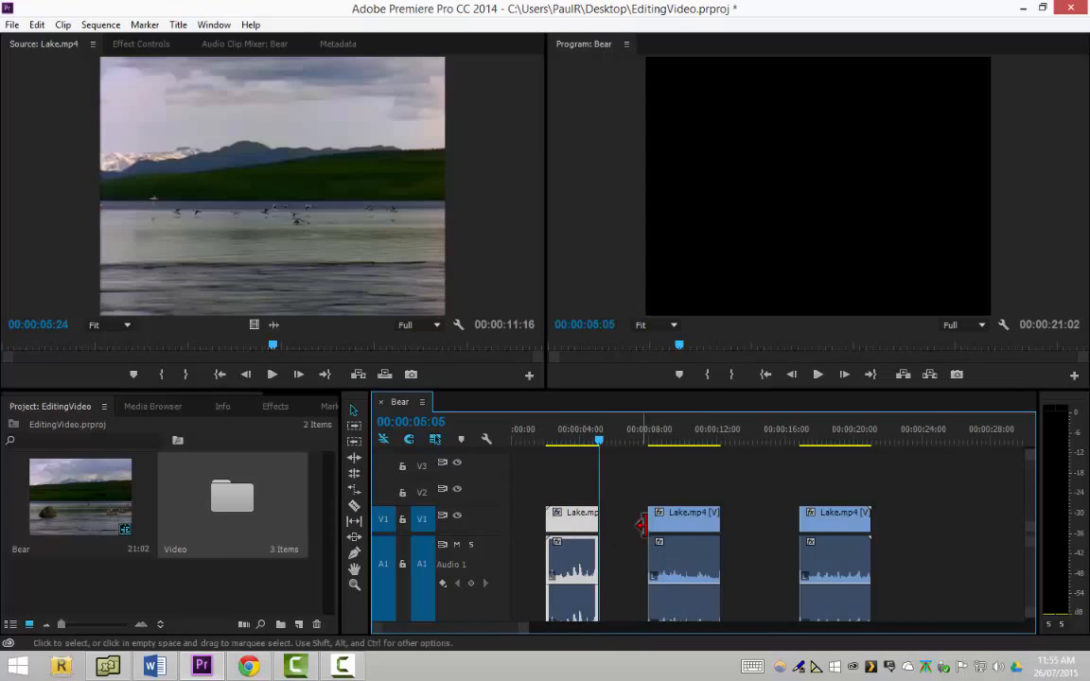
Delete the middle piece of Lake.mp4 from the timeline
{"action": "left_click", "coordinate": [672, 527]}
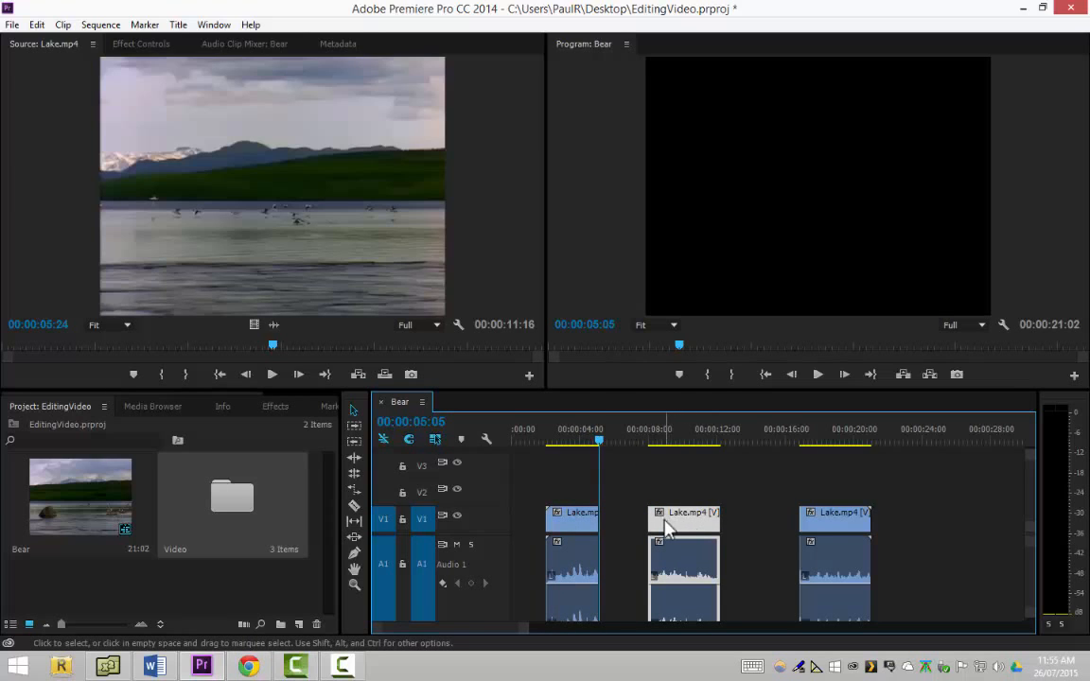
{"action": "left_click", "coordinate": [576, 521]}
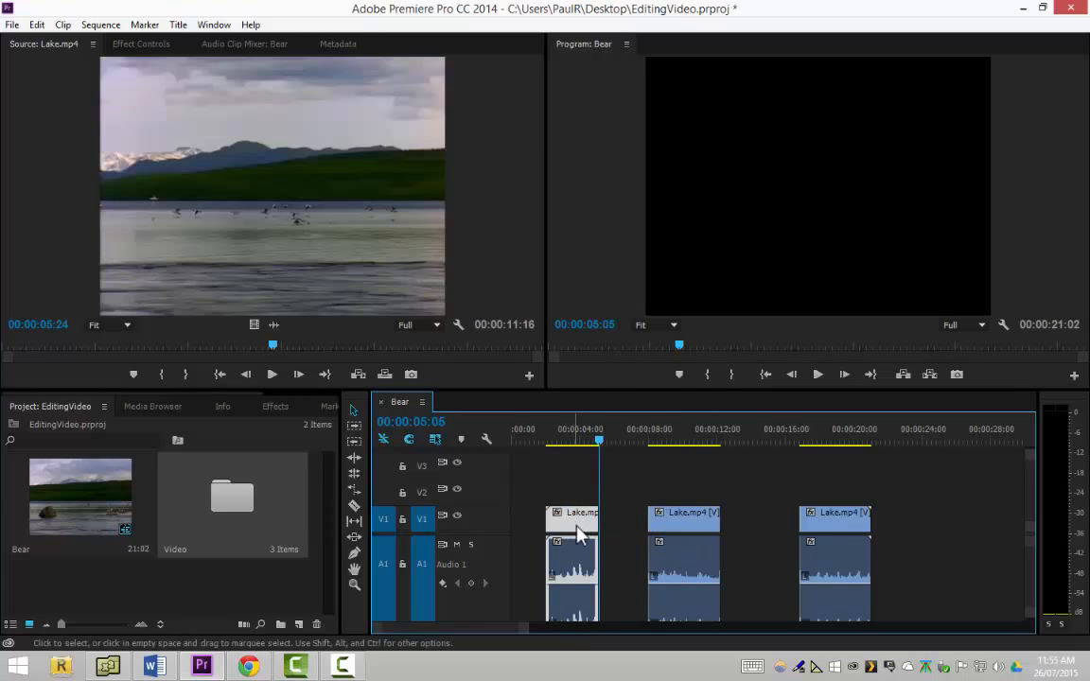
{"action": "left_click", "coordinate": [699, 527]}
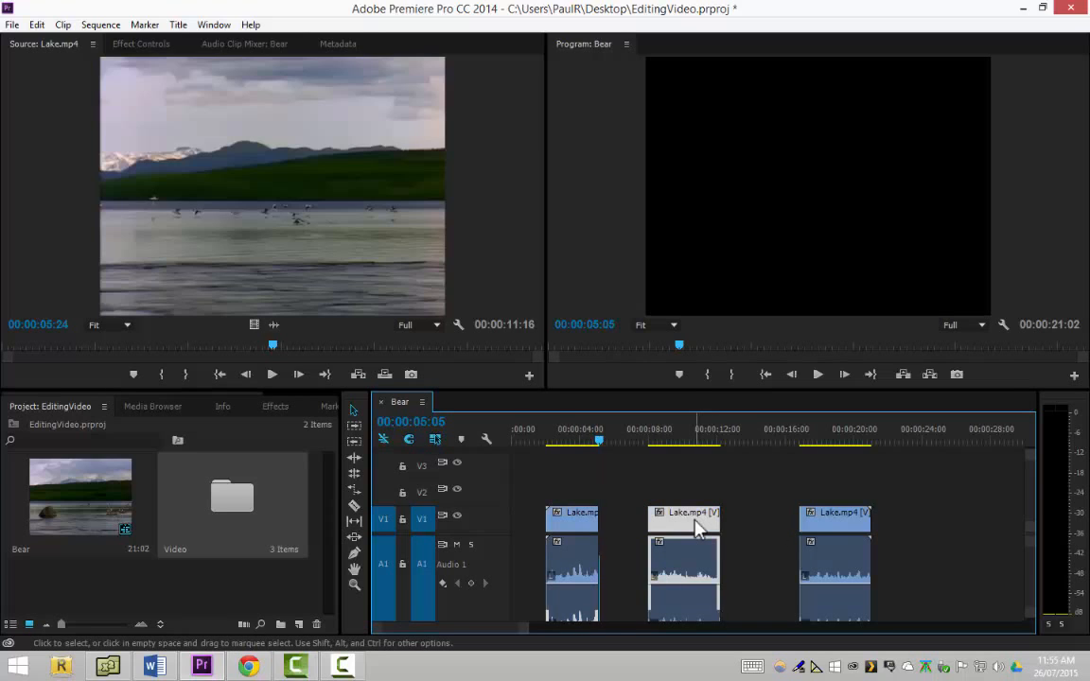
{"action": "key", "text": "Delete"}
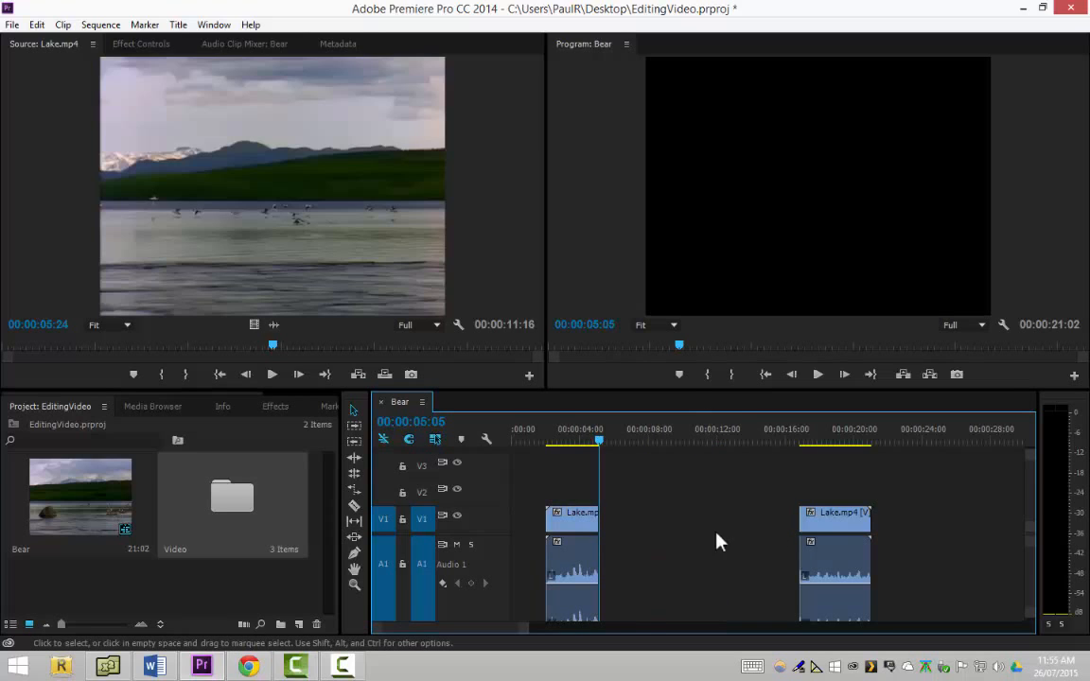
Move the first Lake.mp4 piece back to the sequence start and butt the last piece against its end
{"action": "left_click", "coordinate": [838, 526]}
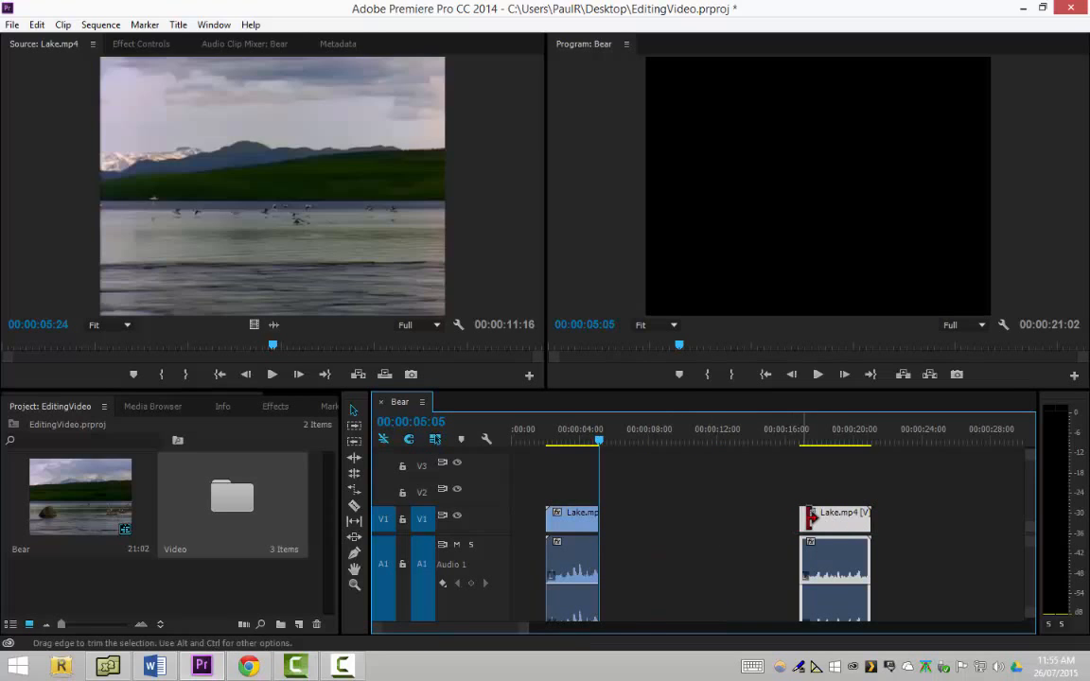
{"action": "left_click_drag", "start_coordinate": [812, 526], "coordinate": [648, 528]}
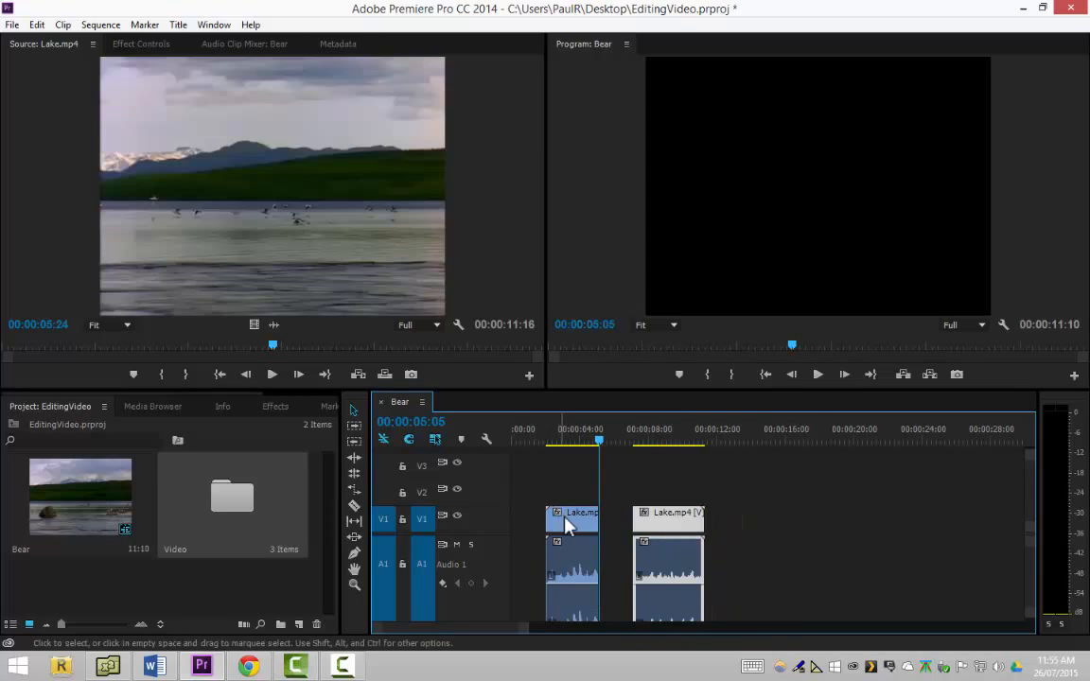
{"action": "left_click_drag", "start_coordinate": [568, 526], "coordinate": [533, 526]}
{"action": "left_click", "coordinate": [605, 521]}
{"action": "left_click", "coordinate": [648, 526]}
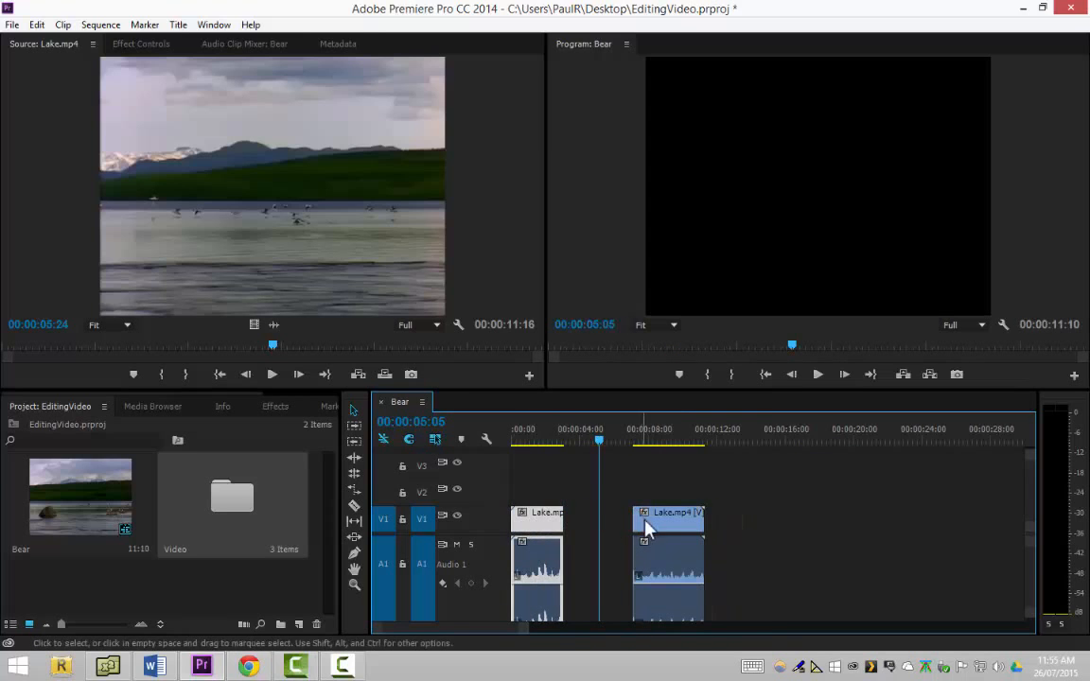
{"action": "left_click_drag", "start_coordinate": [647, 528], "coordinate": [586, 528]}
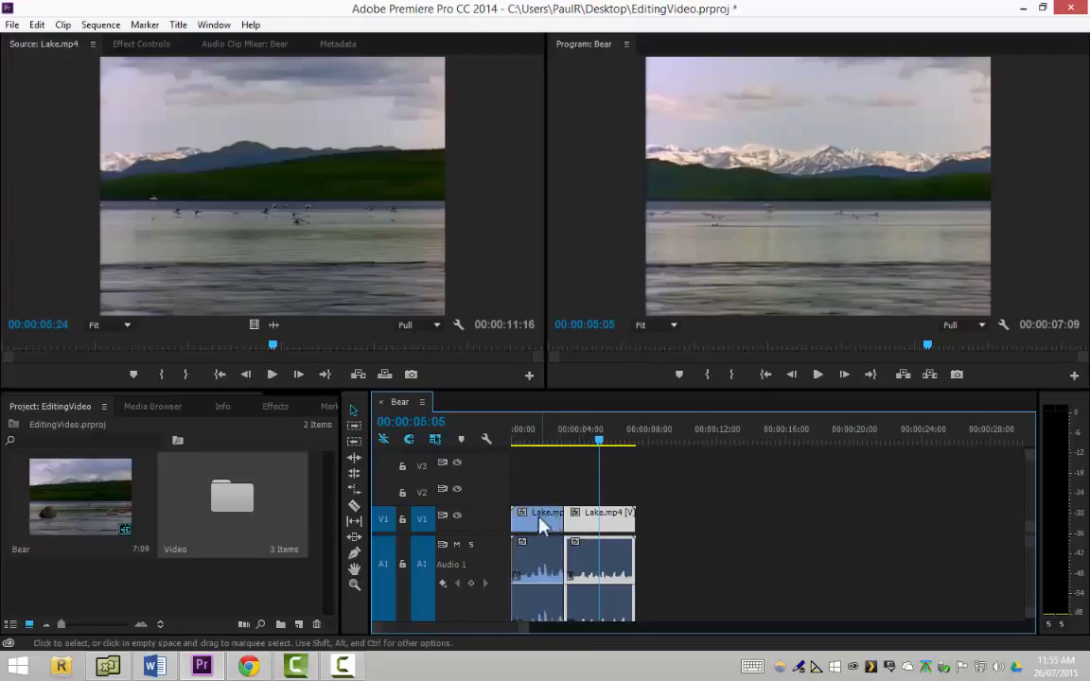
Toggle Show Through Edits in the timeline display settings and clear the clip selection
{"action": "left_click", "coordinate": [578, 521]}
{"action": "left_click", "coordinate": [578, 521]}
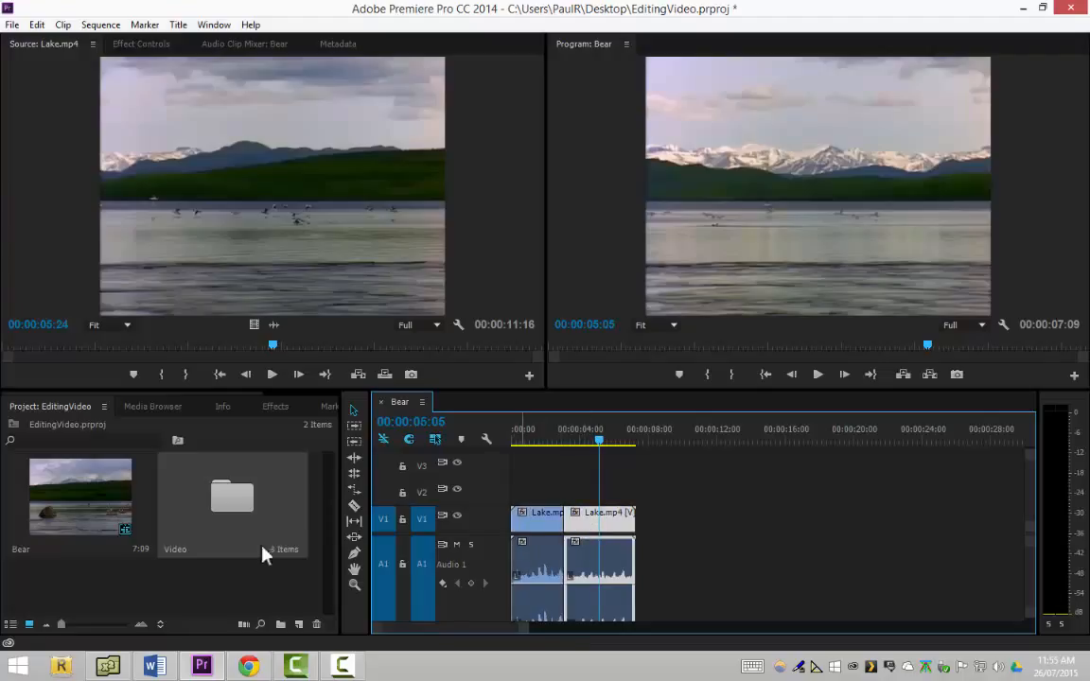
{"action": "left_click", "coordinate": [488, 441]}
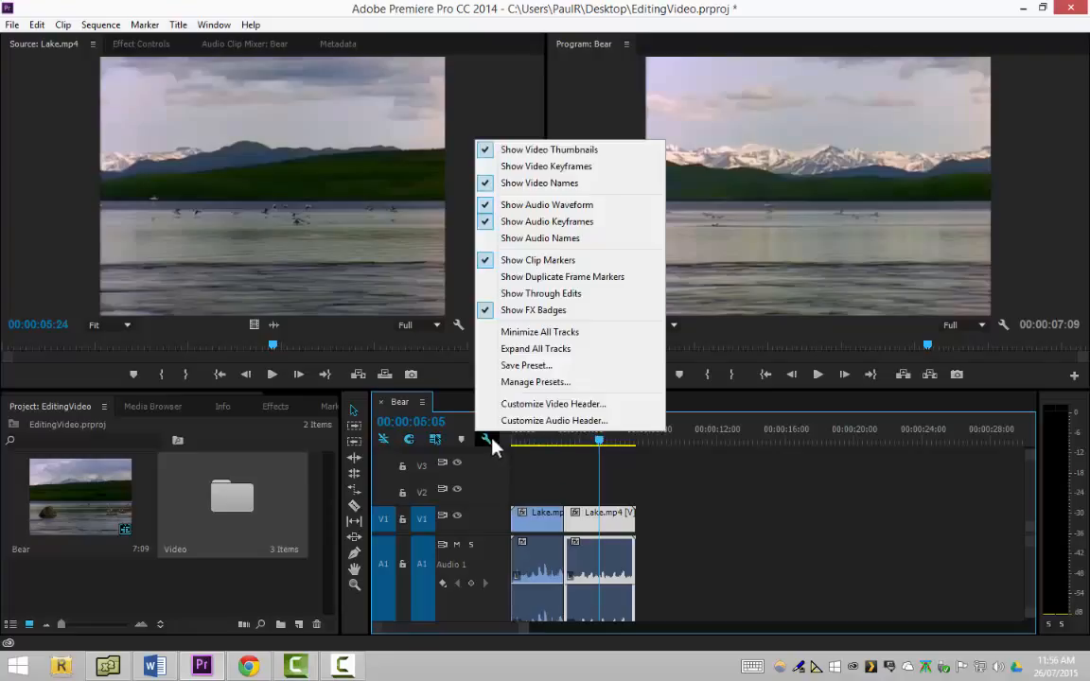
{"action": "left_click", "coordinate": [530, 294]}
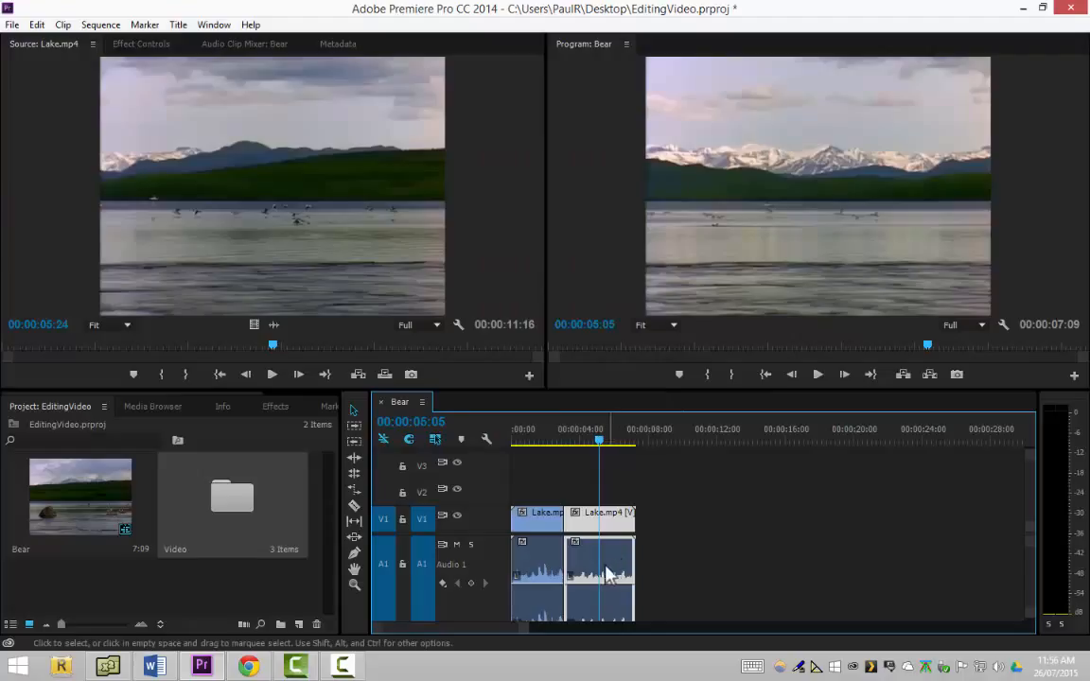
{"action": "left_click", "coordinate": [616, 497]}
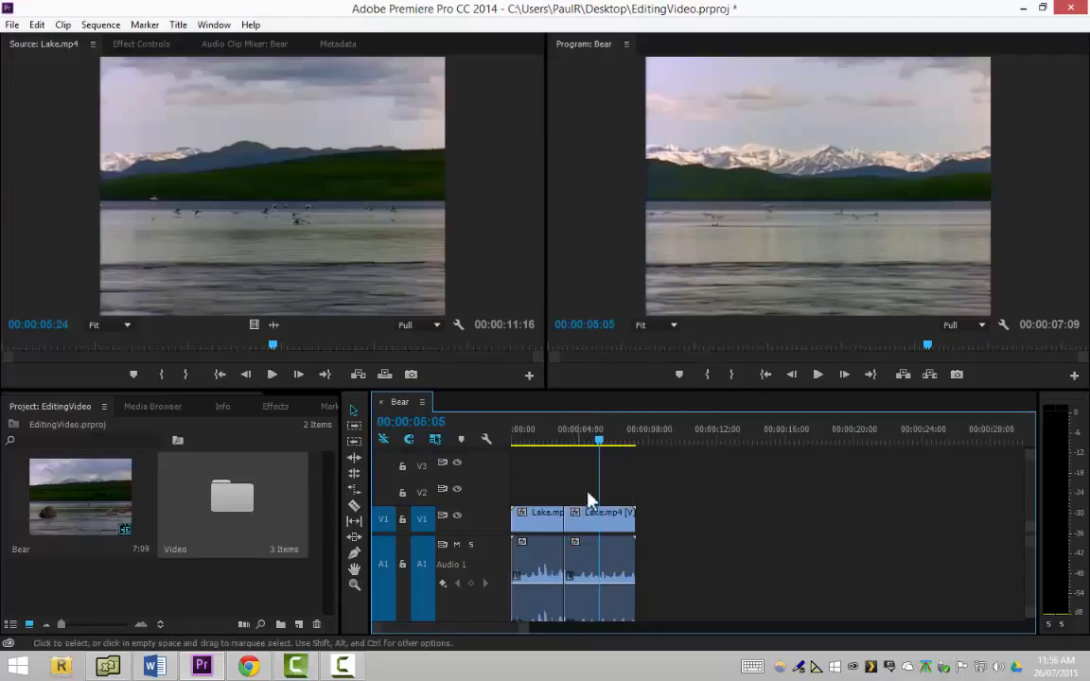
Delete both remaining Lake.mp4 pieces from the timeline
{"action": "left_click", "coordinate": [591, 528]}
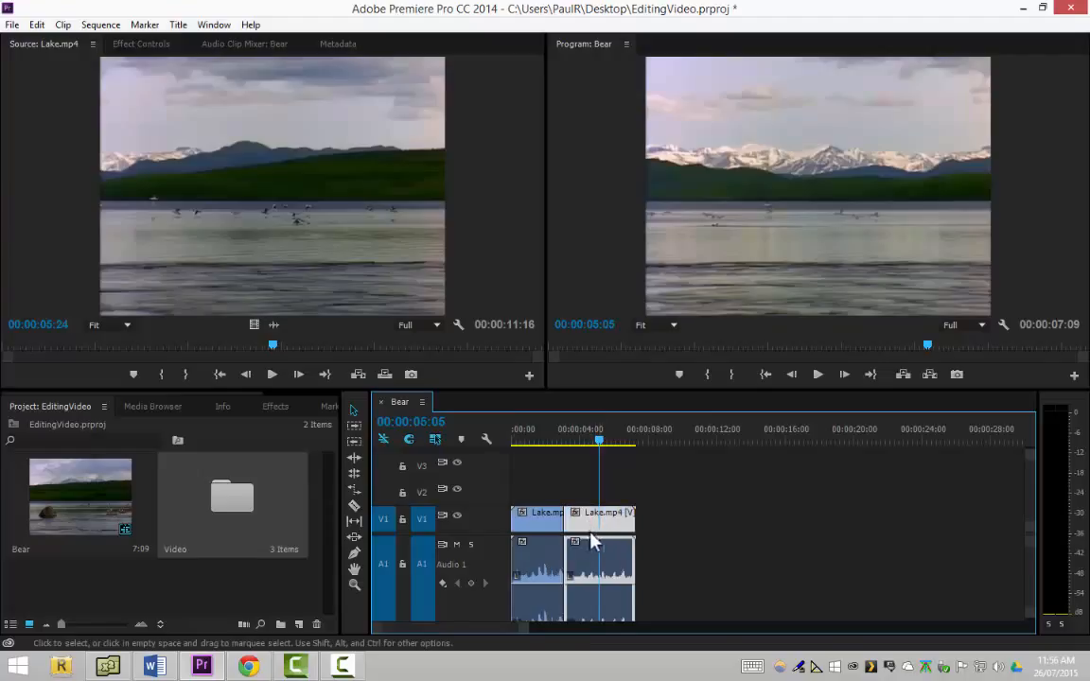
{"action": "key", "text": "Delete"}
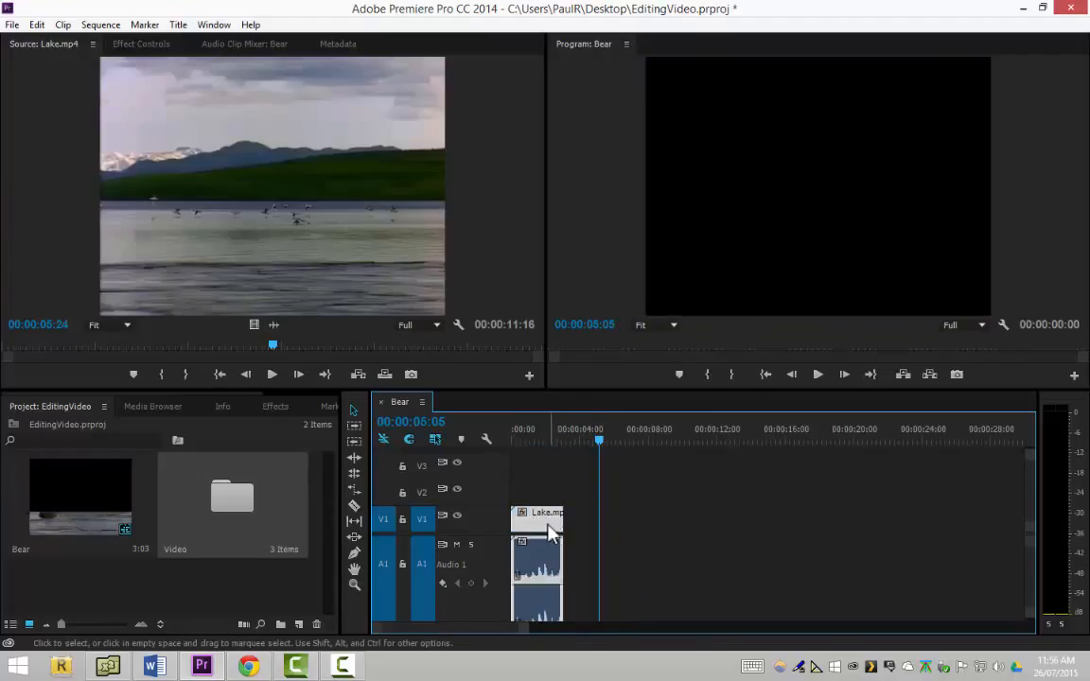
{"action": "key", "text": "Delete"}
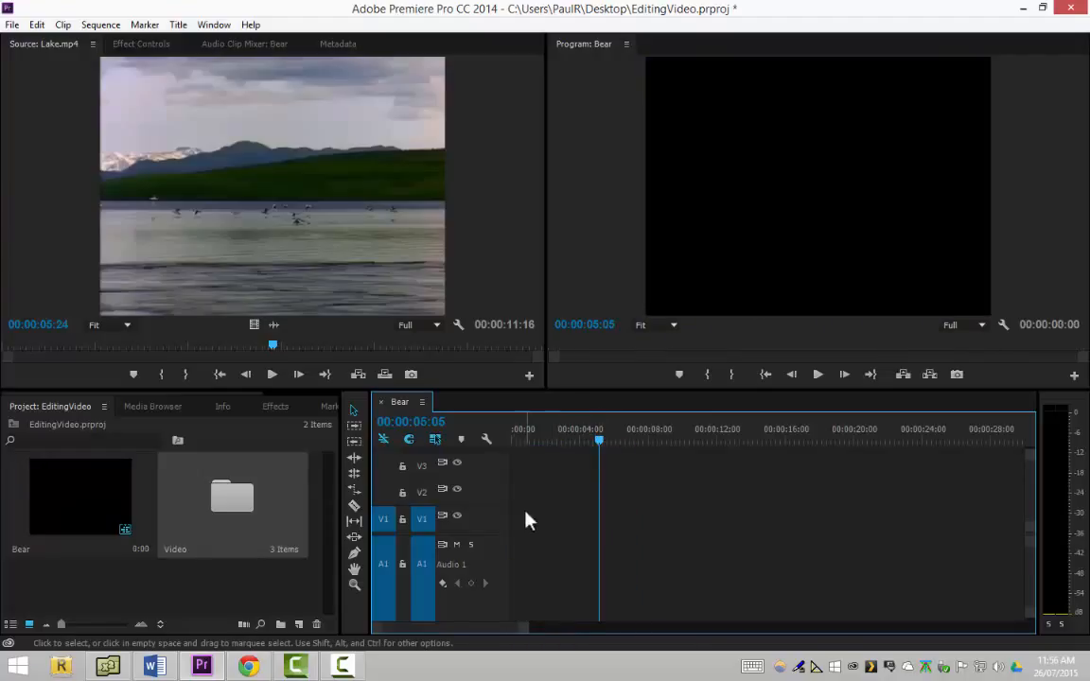
Place the full Lake.mp4 source clip at the start of track V1 with its audio on A1
{"action": "left_click", "coordinate": [484, 440]}
{"action": "left_click", "coordinate": [521, 242]}
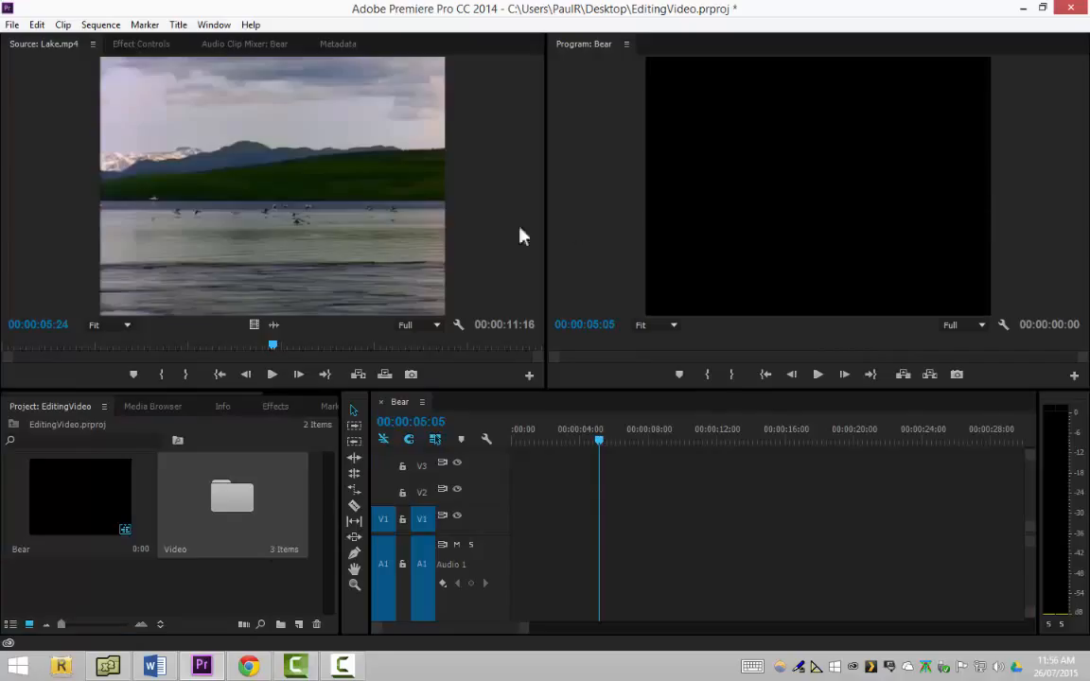
{"action": "left_click", "coordinate": [265, 189]}
{"action": "left_click_drag", "start_coordinate": [583, 677], "coordinate": [501, 509]}
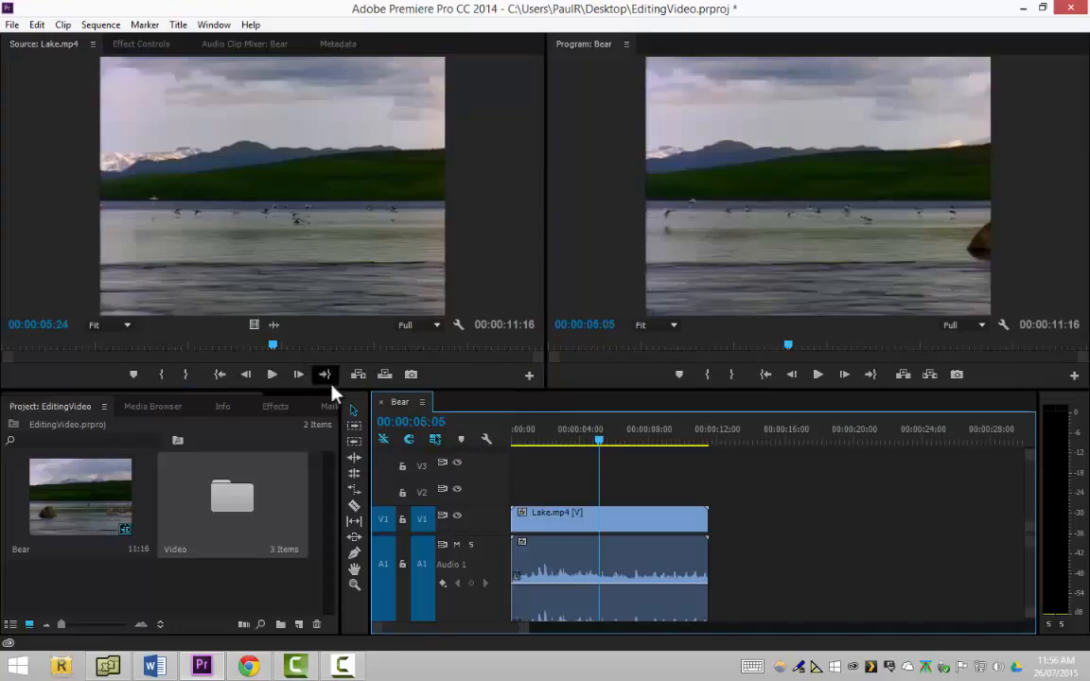
Try splitting Lake.mp4 with the Razor tool at about 6 seconds, and undo the cut
{"action": "left_click", "coordinate": [355, 506]}
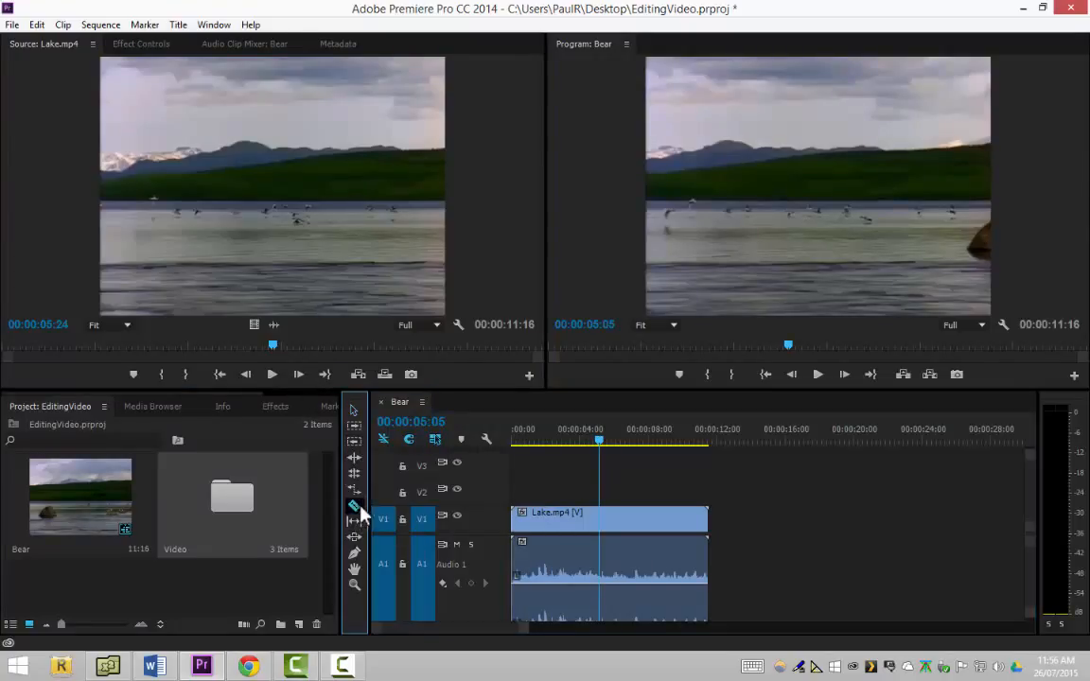
{"action": "left_click", "coordinate": [607, 535]}
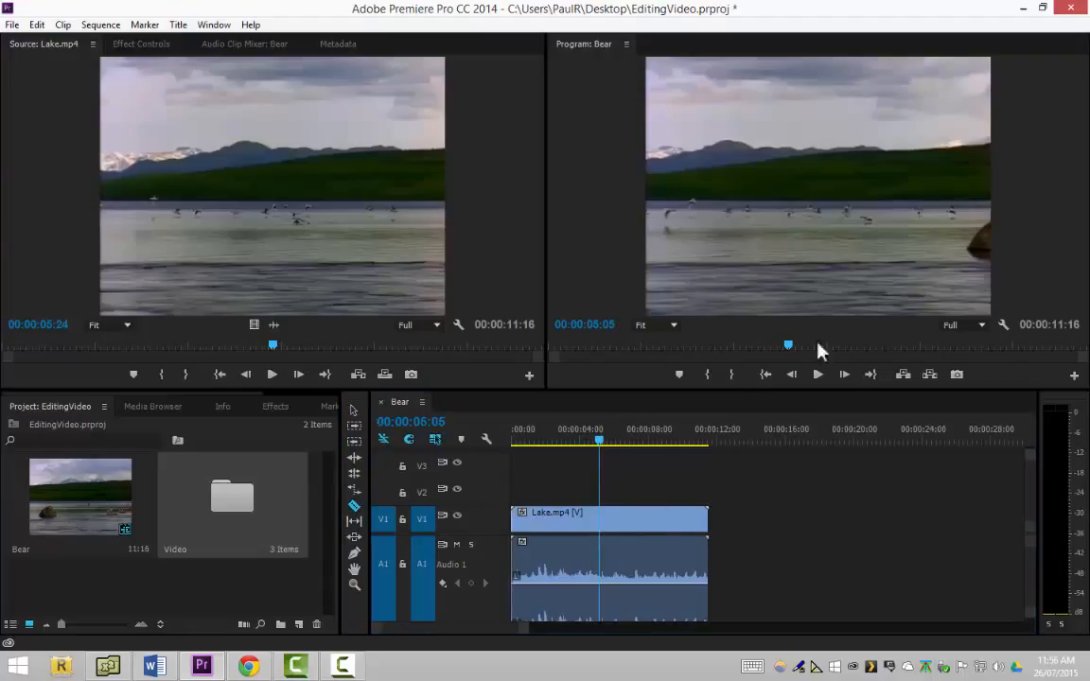
{"action": "left_click", "coordinate": [617, 572]}
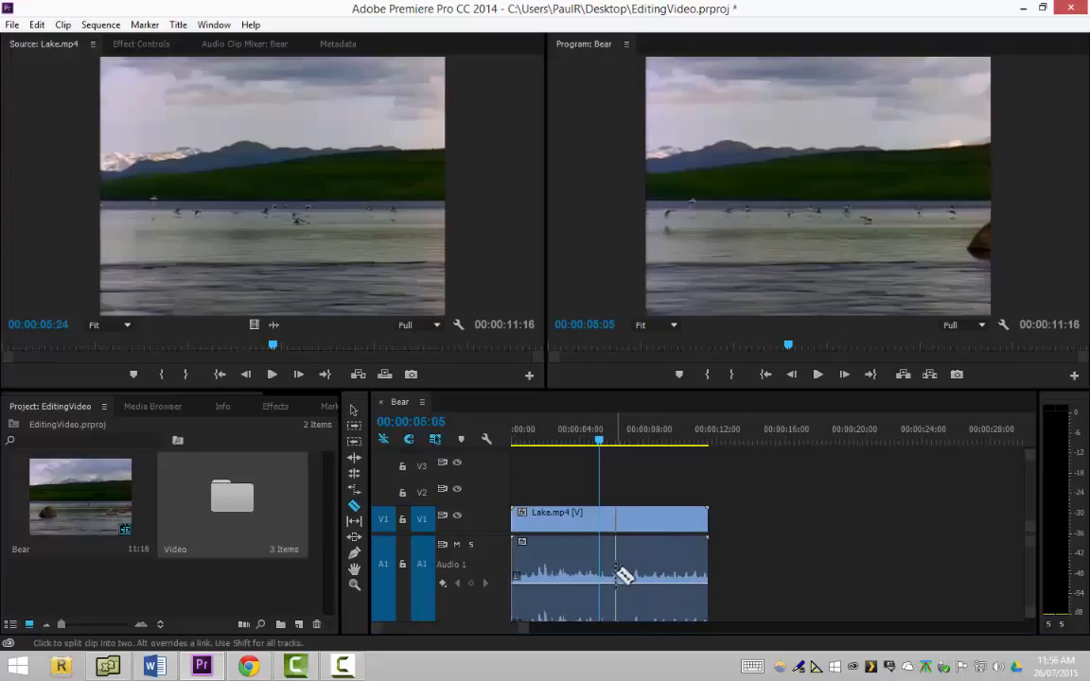
{"action": "key", "text": "ctrl+z"}
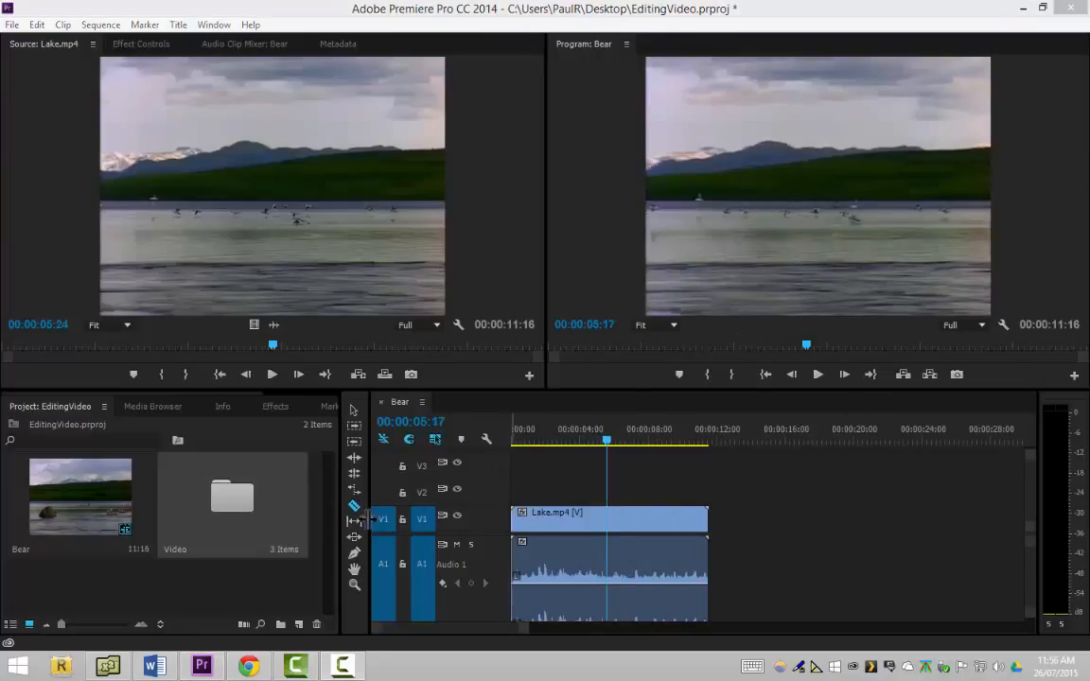
Split Lake.mp4 with the Razor tool at the 00:00:05:17 playhead and turn on Show Through Edits for the timeline
{"action": "left_click", "coordinate": [355, 506]}
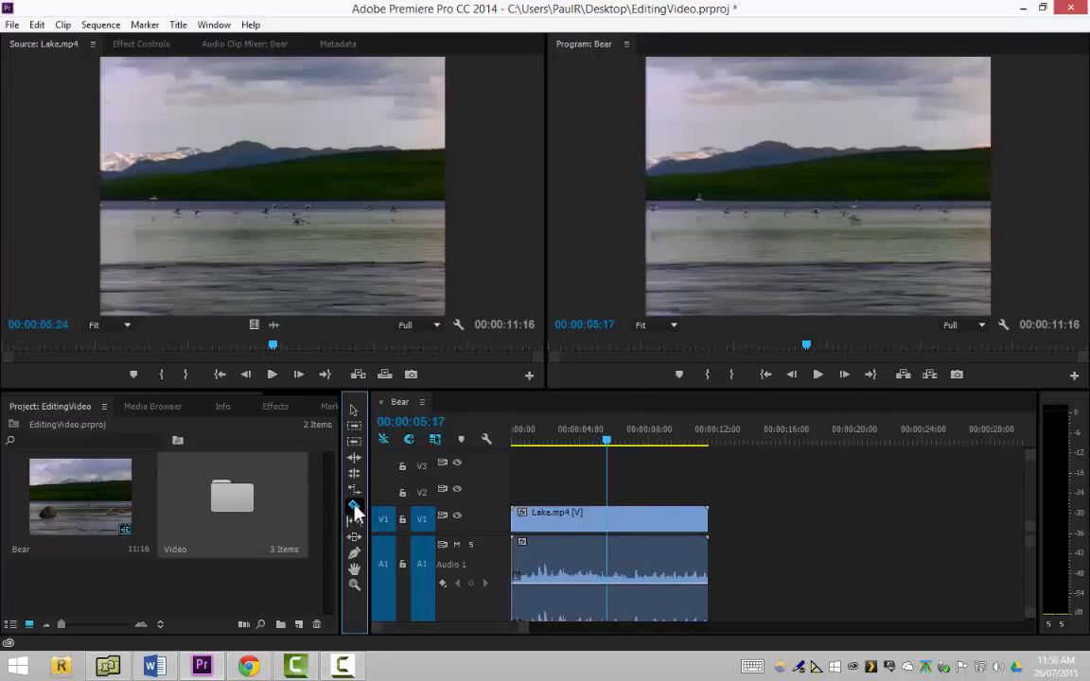
{"action": "left_click", "coordinate": [611, 562]}
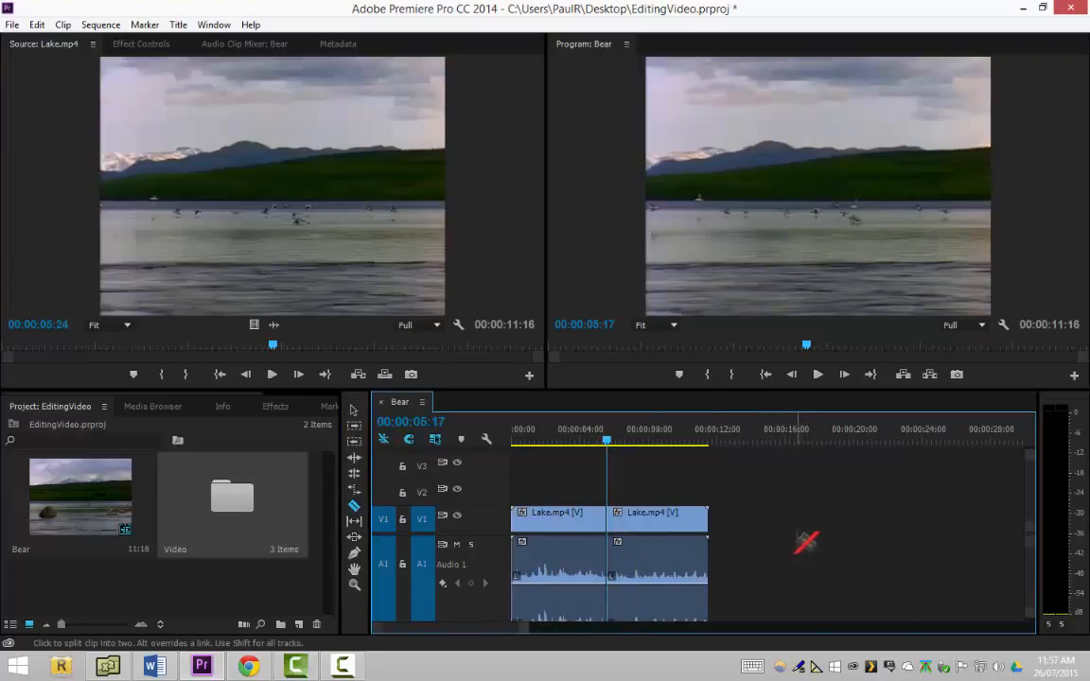
{"action": "key", "text": "="}
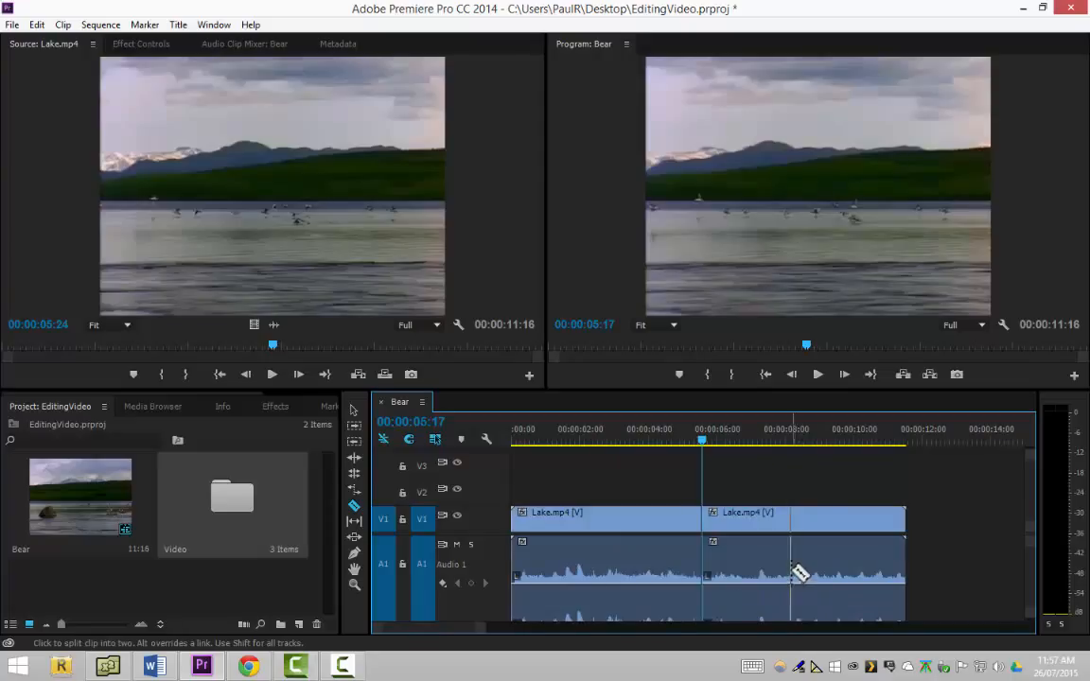
{"action": "key", "text": "="}
{"action": "left_click", "coordinate": [486, 439]}
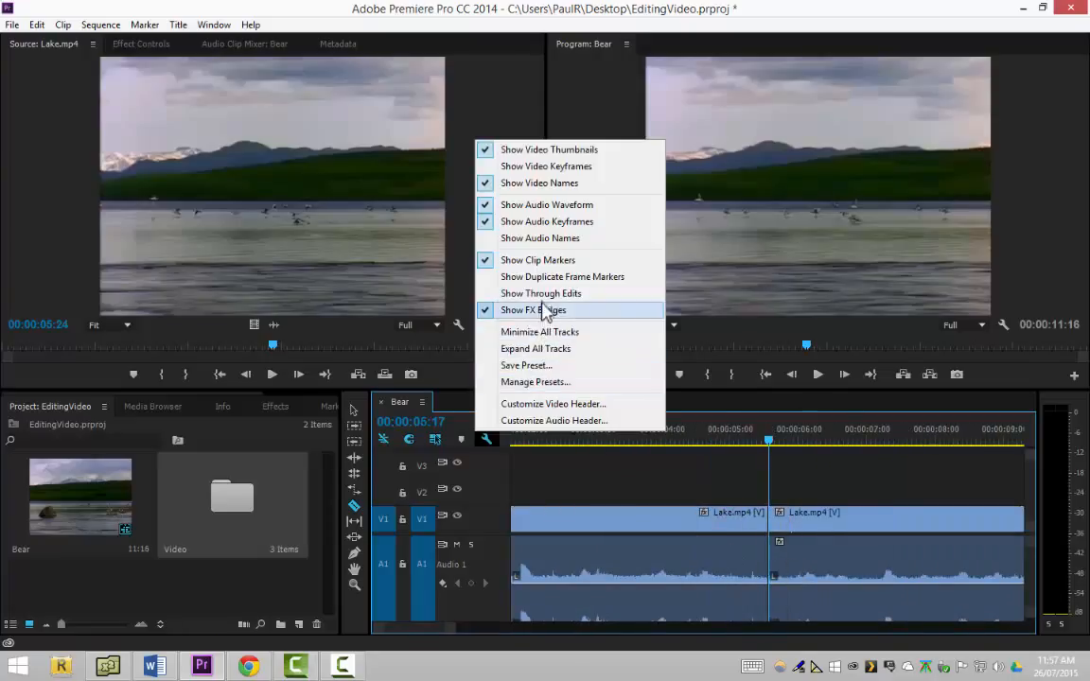
{"action": "left_click", "coordinate": [542, 295]}
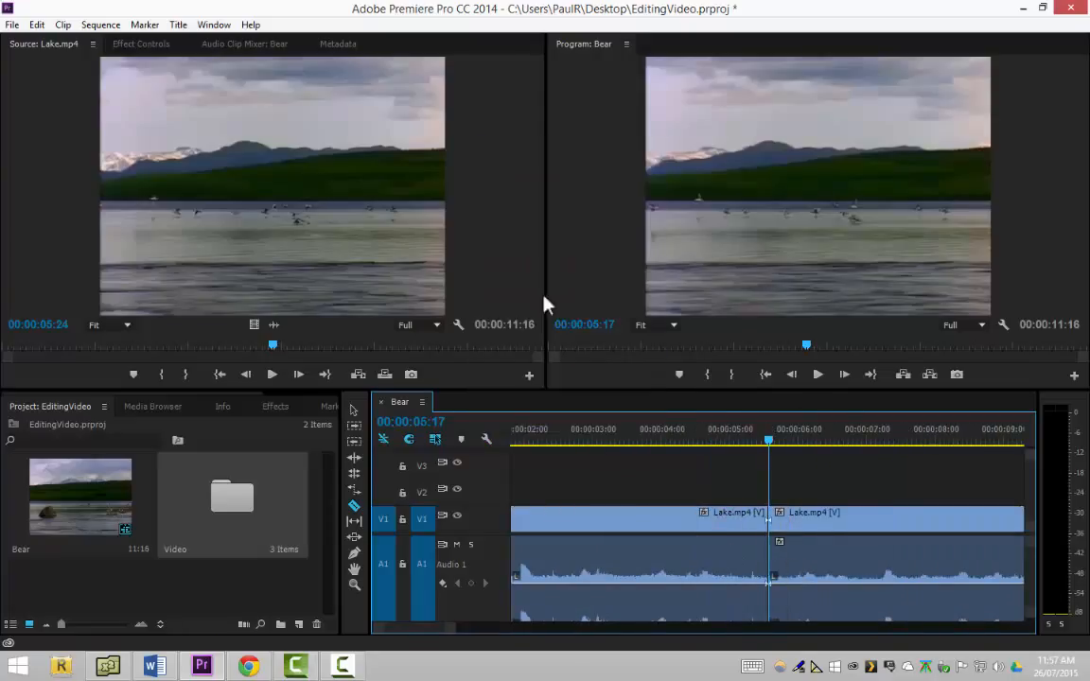
Rejoin the two Lake.mp4 pieces with Join Through Edits and move the playhead to 00:00:07:03
{"action": "left_click", "coordinate": [355, 411]}
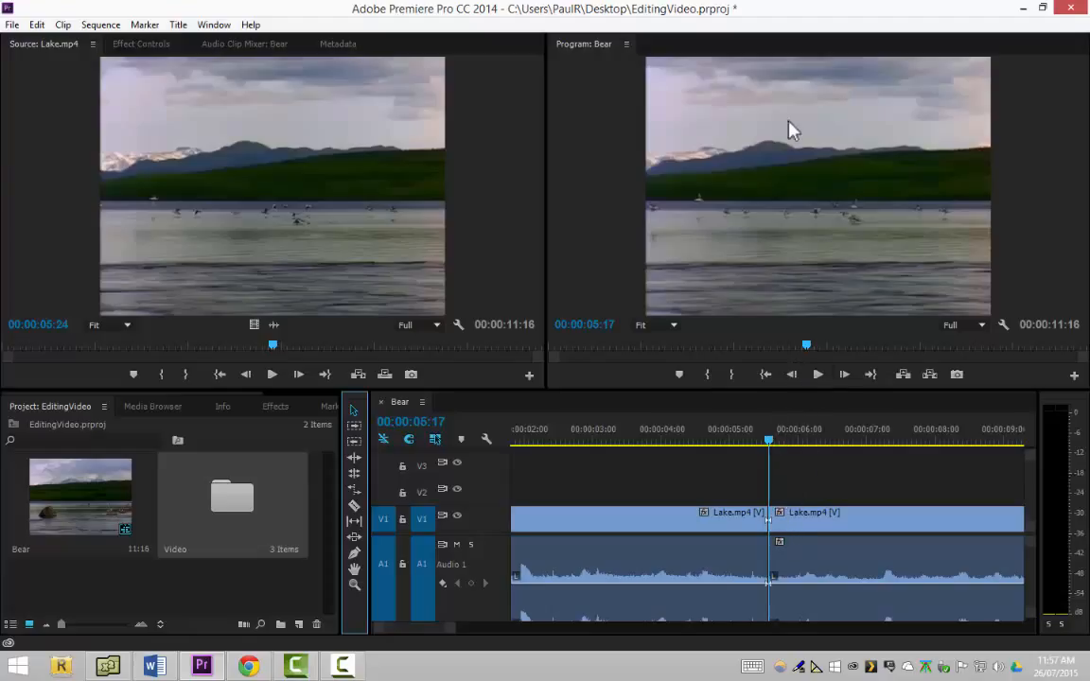
{"action": "right_click", "coordinate": [768, 518]}
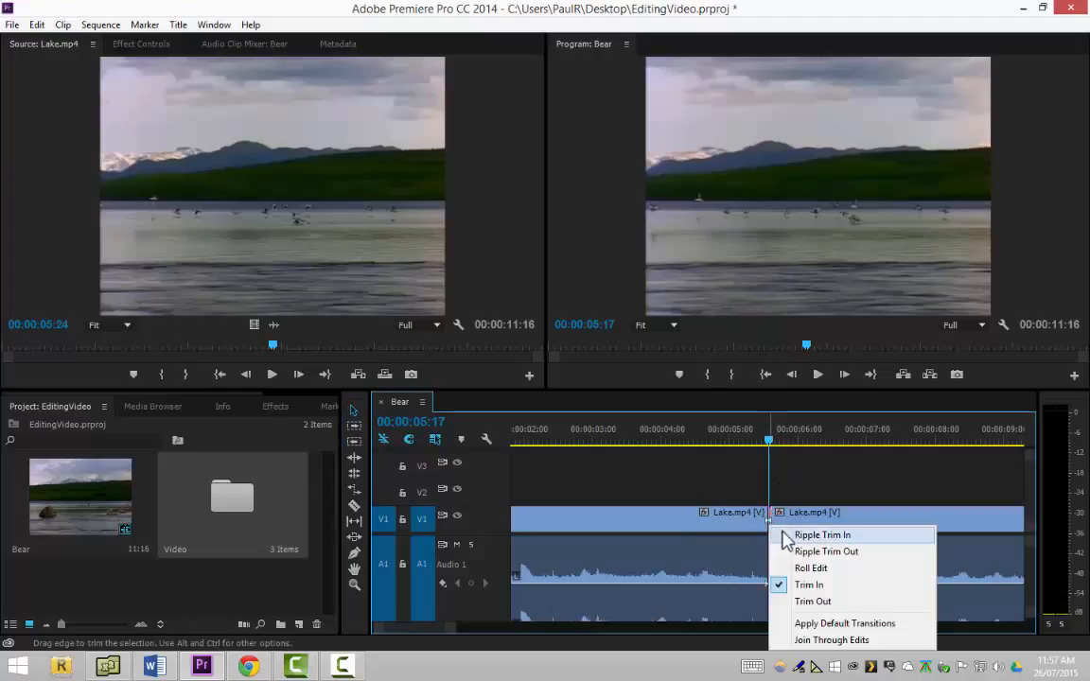
{"action": "left_click", "coordinate": [807, 641]}
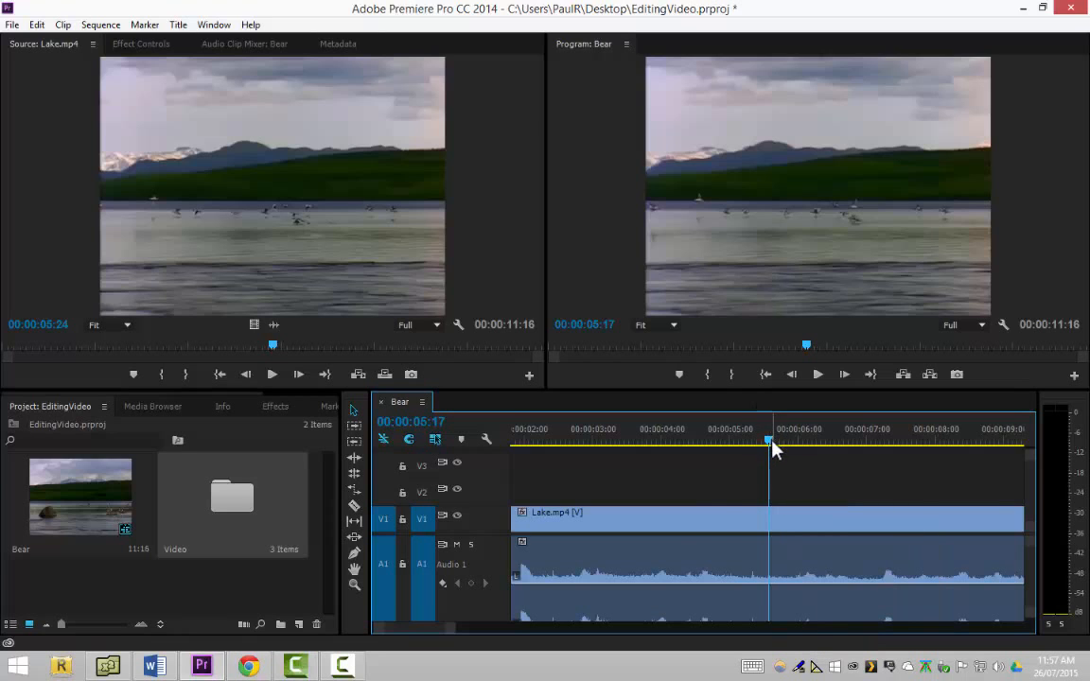
{"action": "left_click_drag", "start_coordinate": [773, 448], "coordinate": [893, 460]}
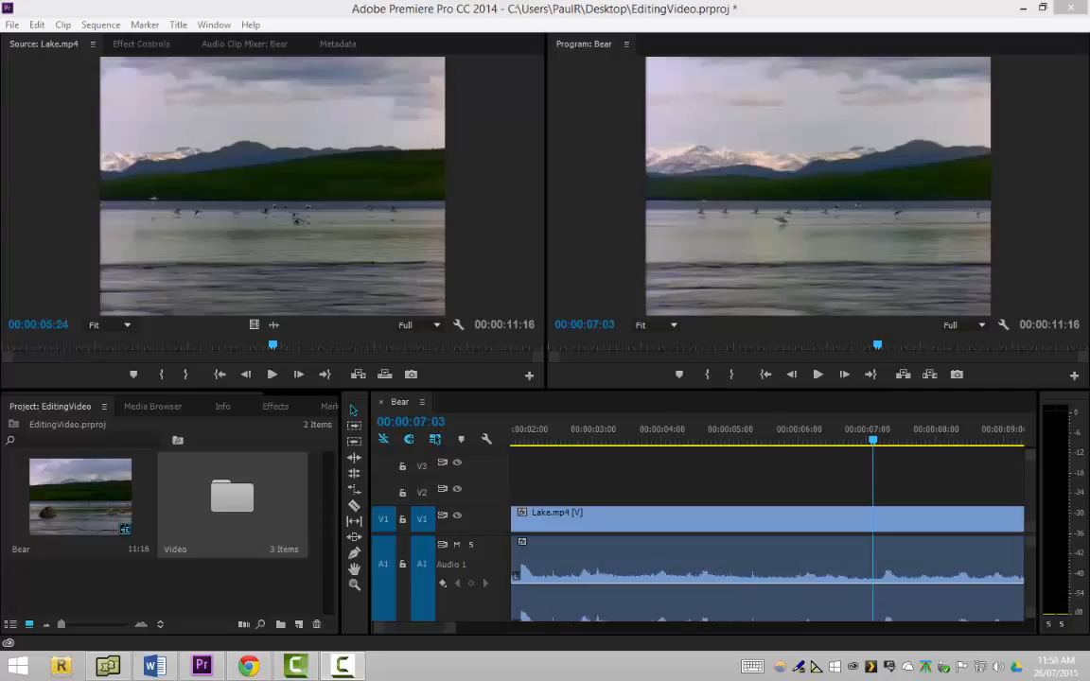
Place Butterfly.mp4 from the Video bin directly after Lake.mp4 on V1 and A1, and close the bin
{"action": "left_click", "coordinate": [619, 490]}
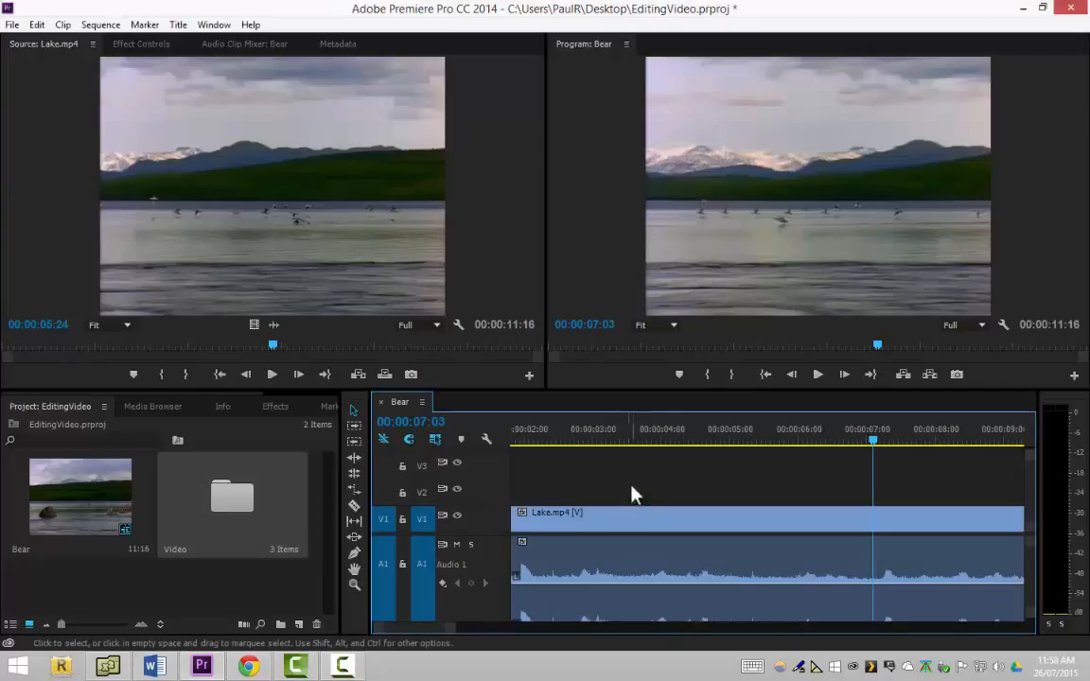
{"action": "key", "text": "minus"}
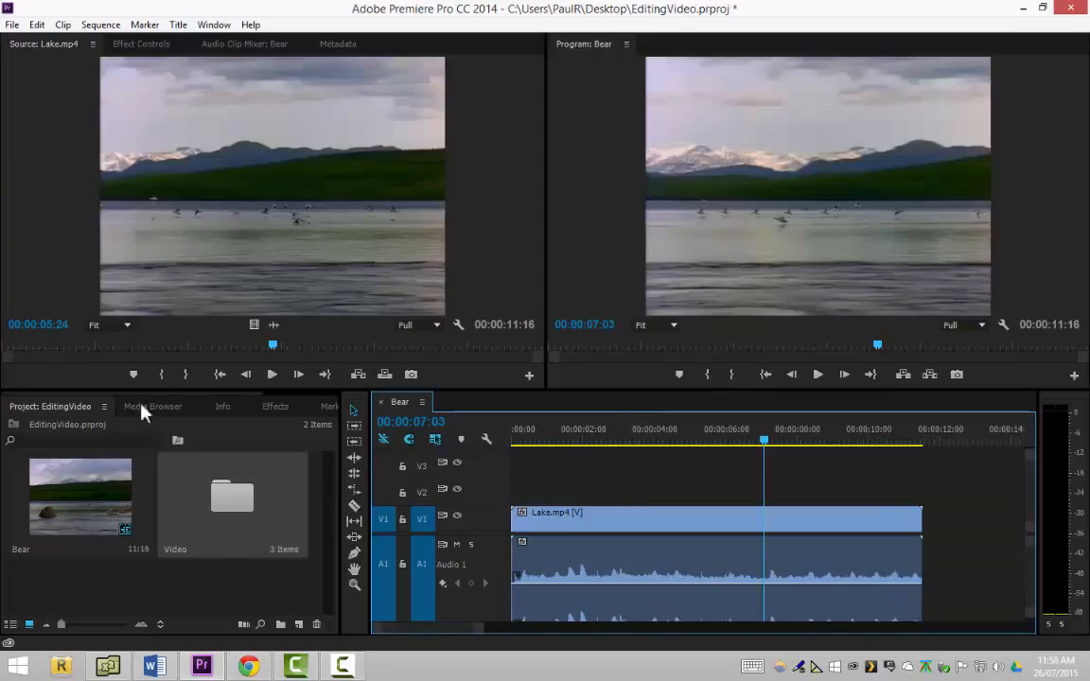
{"action": "double_click", "coordinate": [236, 513]}
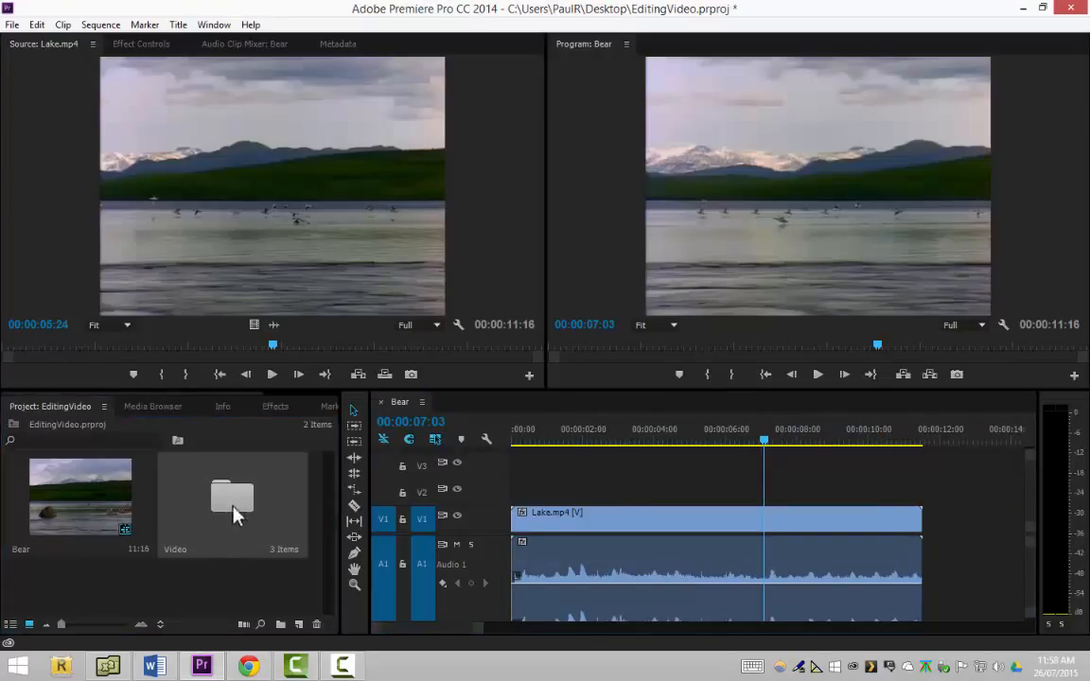
{"action": "left_click", "coordinate": [228, 504]}
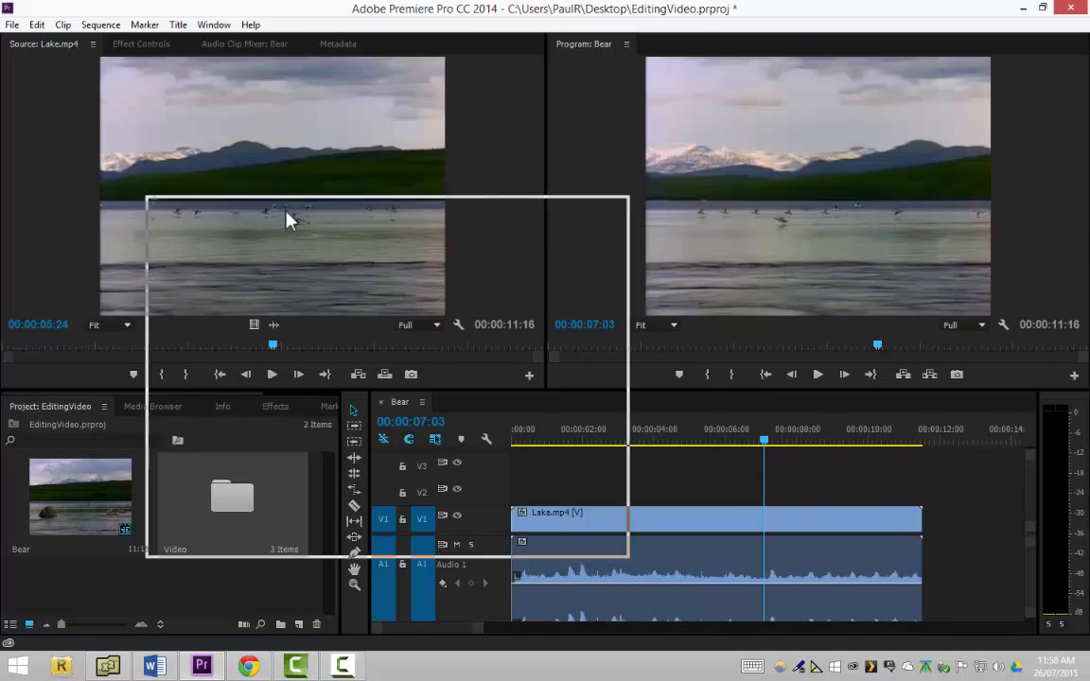
{"action": "left_click", "coordinate": [142, 352]}
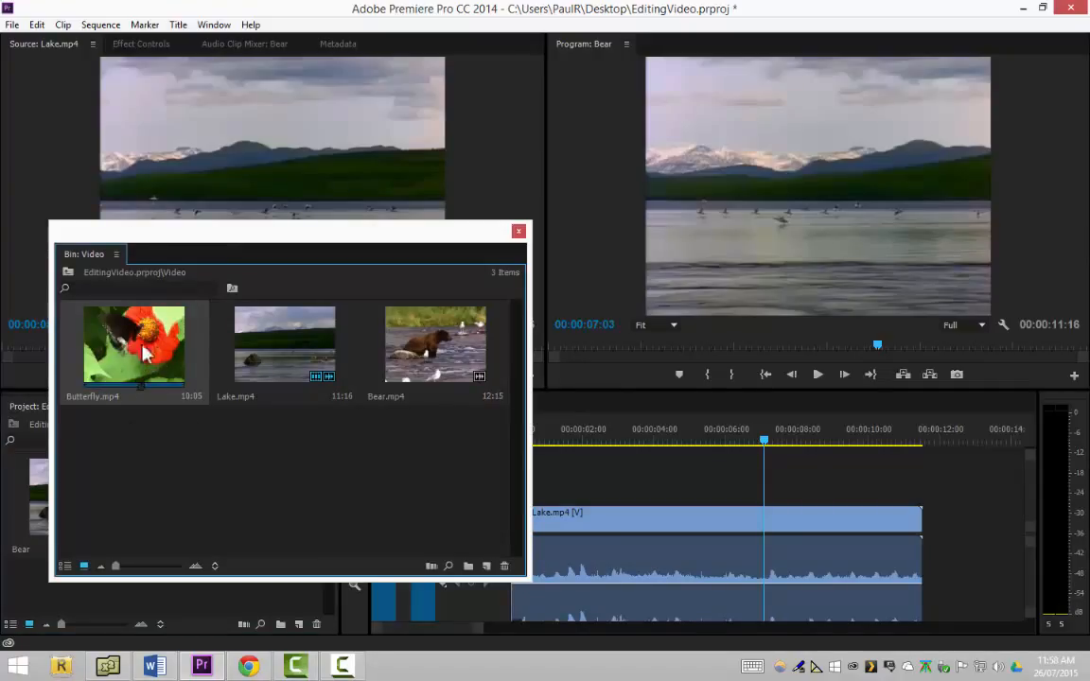
{"action": "left_click_drag", "start_coordinate": [156, 346], "coordinate": [924, 584]}
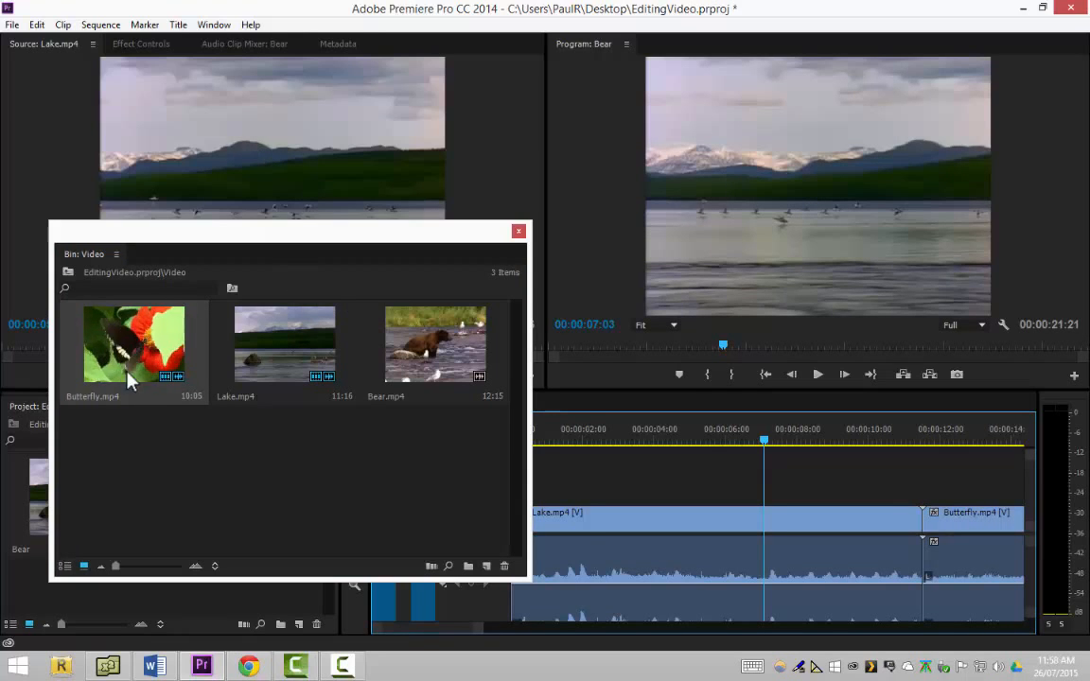
{"action": "left_click", "coordinate": [519, 231]}
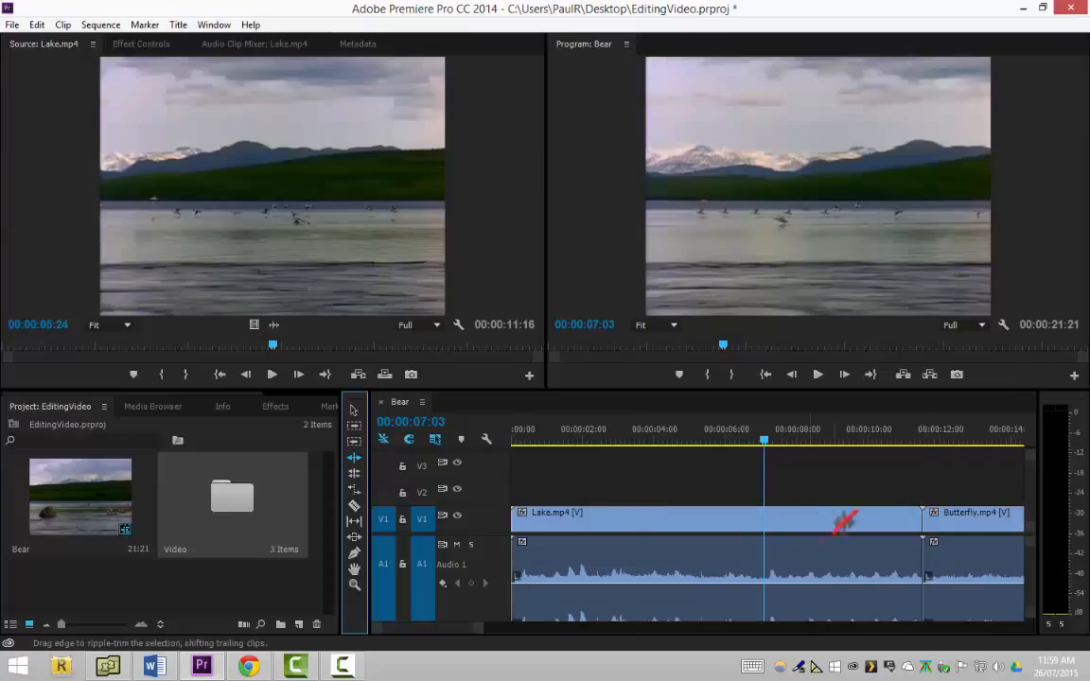
Ripple-trim the end of Lake.mp4 back to the playhead at 00:00:07:03 and return to the Selection tool
{"action": "left_click_drag", "start_coordinate": [924, 519], "coordinate": [763, 519]}
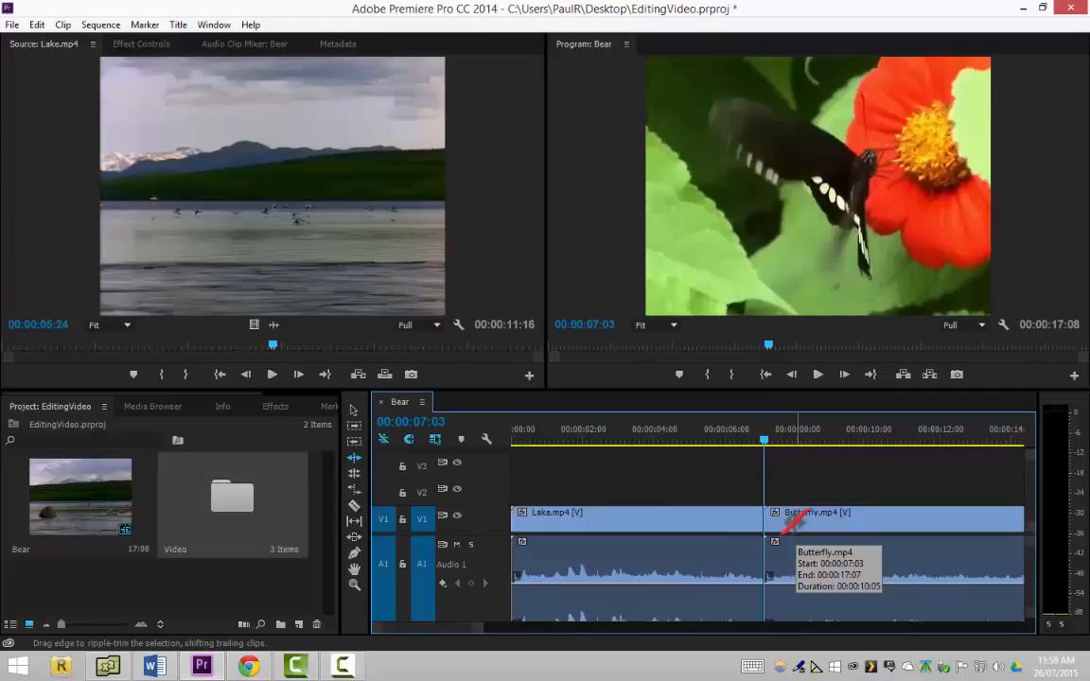
{"action": "left_click", "coordinate": [353, 409]}
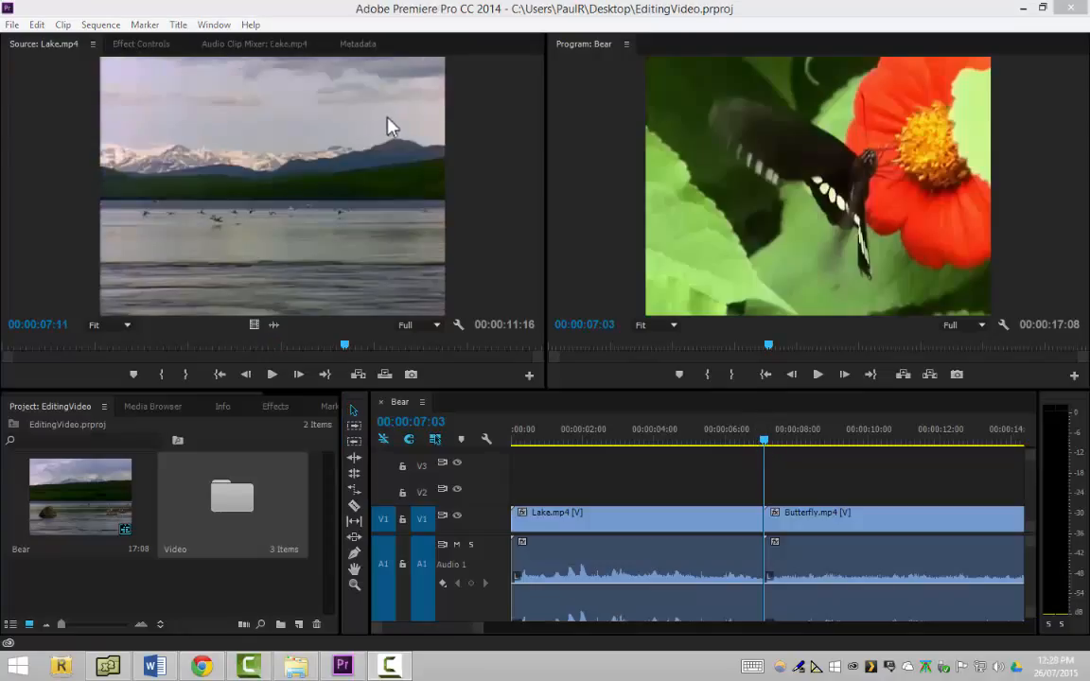
Save the EditingVideo project and close it
{"action": "left_click", "coordinate": [12, 26]}
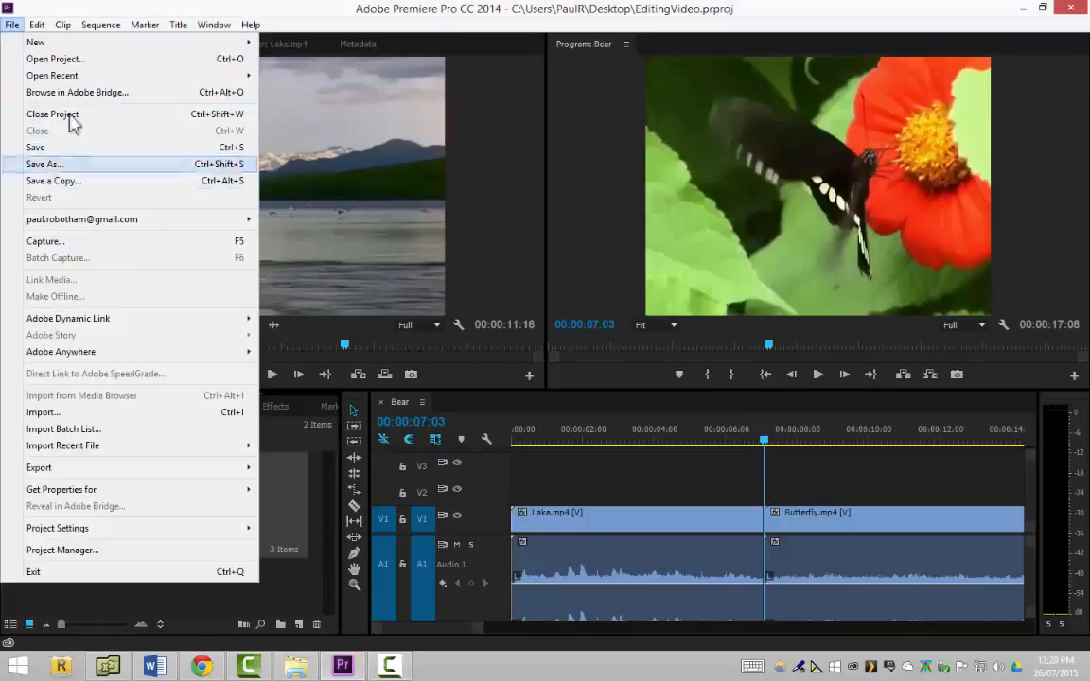
{"action": "left_click", "coordinate": [38, 147]}
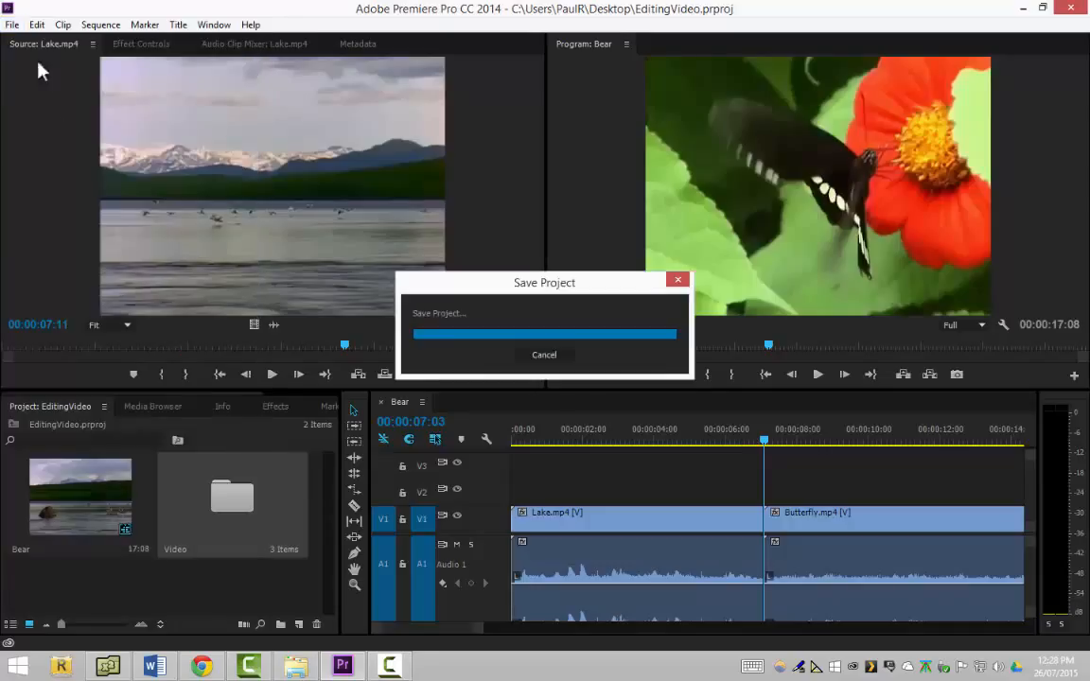
{"action": "left_click", "coordinate": [12, 25]}
{"action": "left_click", "coordinate": [42, 113]}
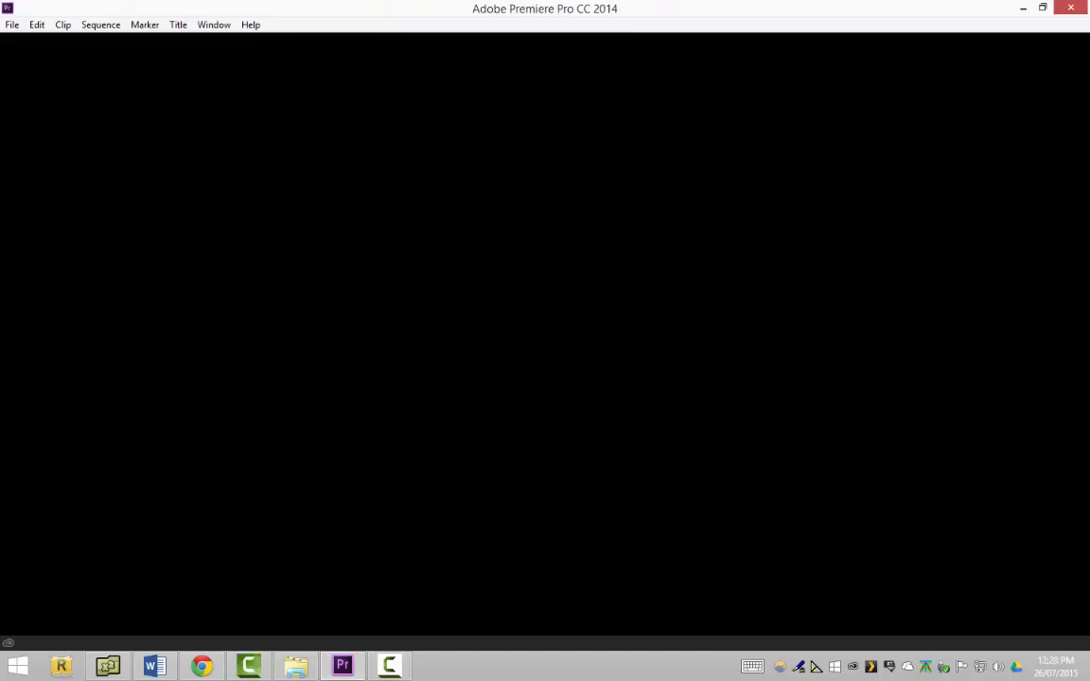
In File Explorer, move Bear.mp4, Butterfly.mp4 and Lake.mp4 from the Desktop's Video folder into C:\AnotherFolder
{"action": "key", "text": "alt+Tab"}
{"action": "left_click", "coordinate": [636, 440]}
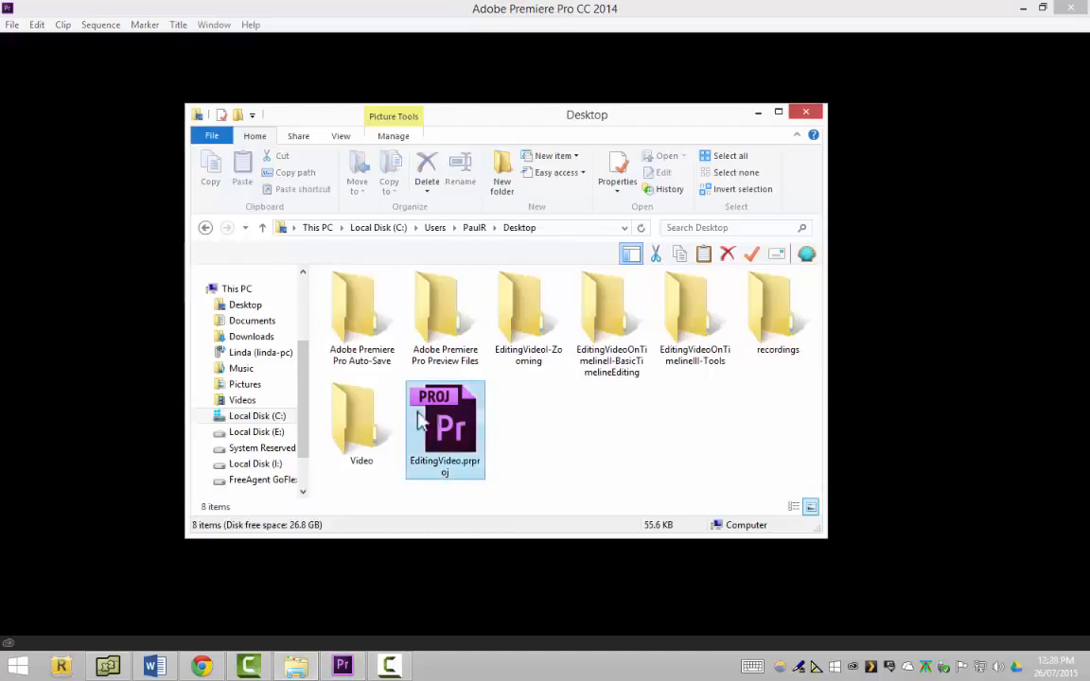
{"action": "double_click", "coordinate": [384, 424]}
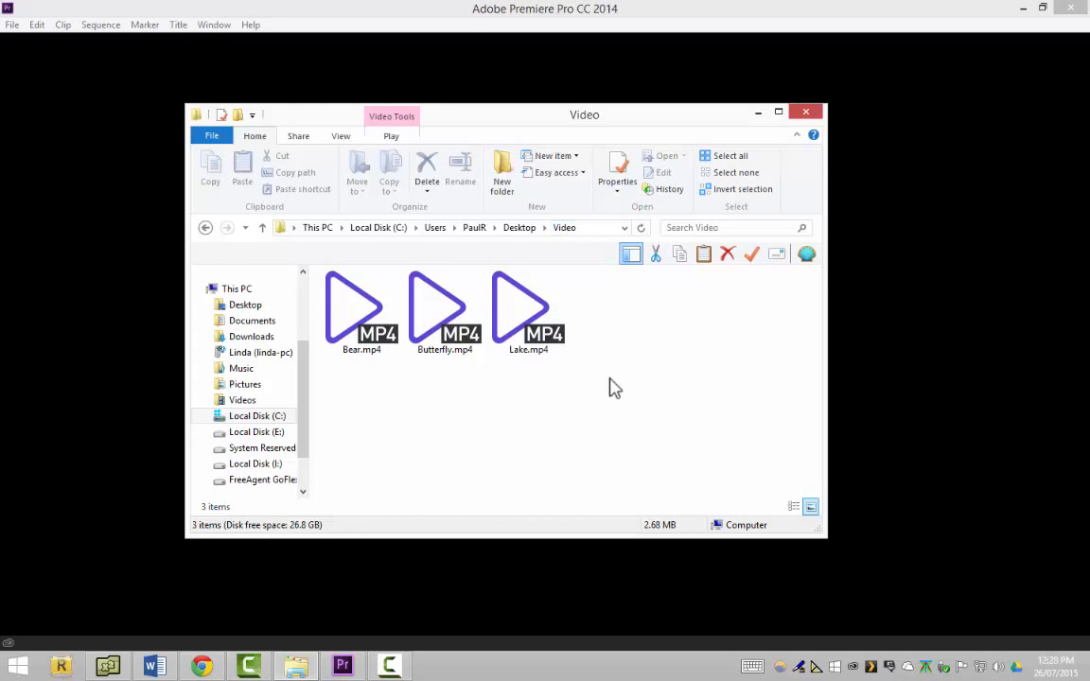
{"action": "left_click_drag", "start_coordinate": [629, 405], "coordinate": [341, 243]}
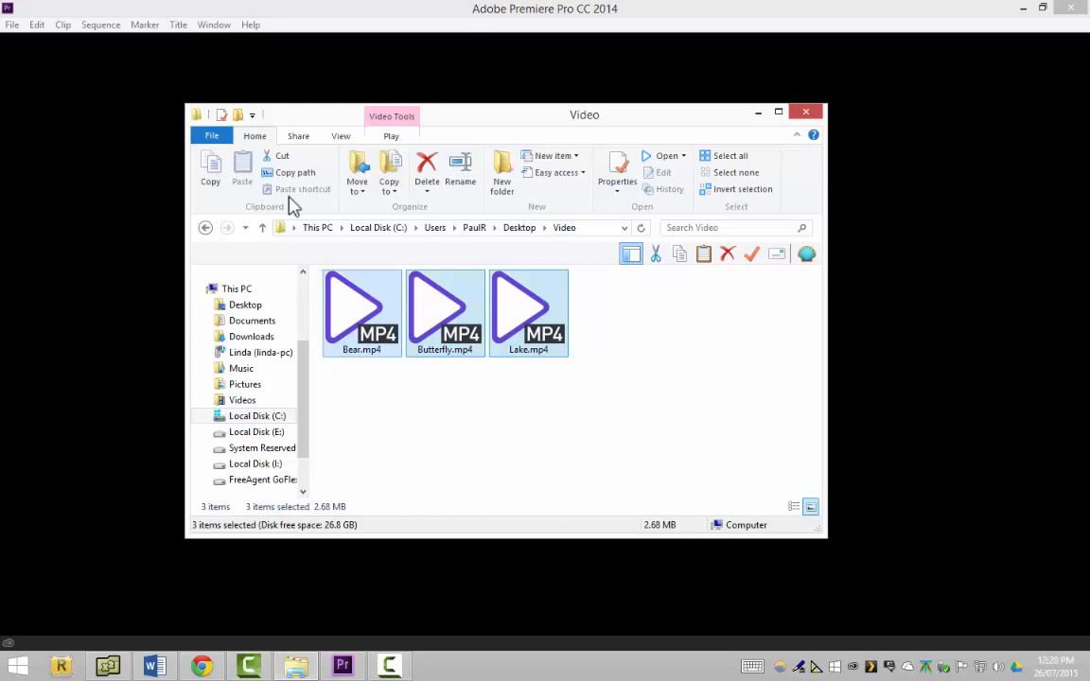
{"action": "key", "text": "ctrl+x"}
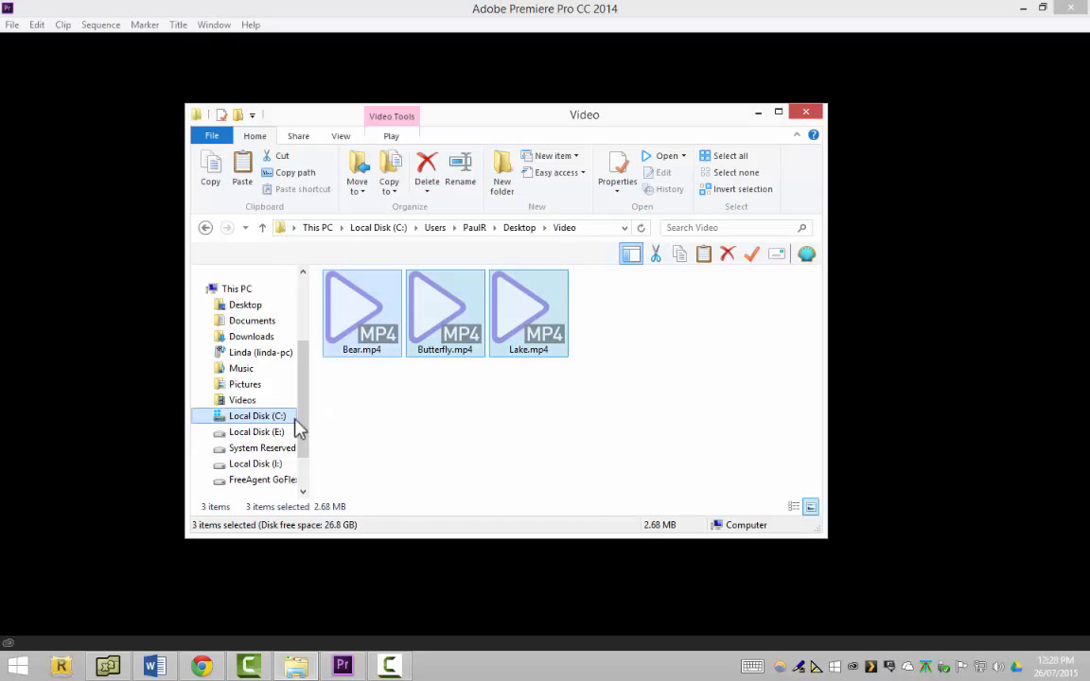
{"action": "left_click", "coordinate": [385, 423]}
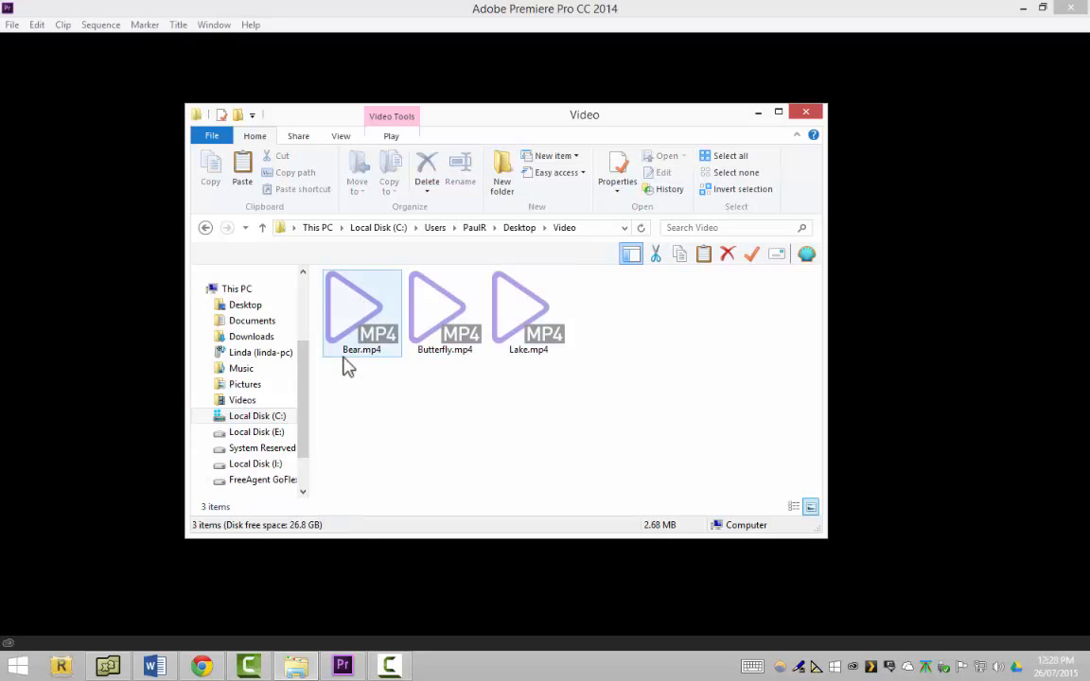
{"action": "left_click", "coordinate": [282, 425]}
{"action": "scroll", "coordinate": [746, 303], "scroll_direction": "up", "scroll_amount": 2}
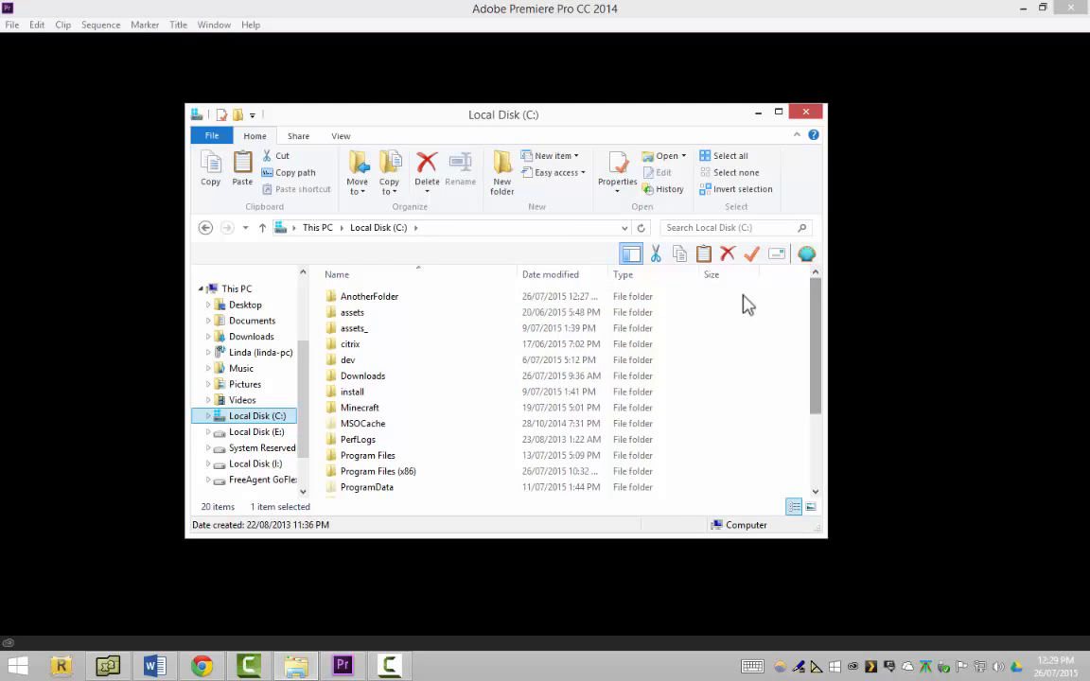
{"action": "double_click", "coordinate": [390, 299]}
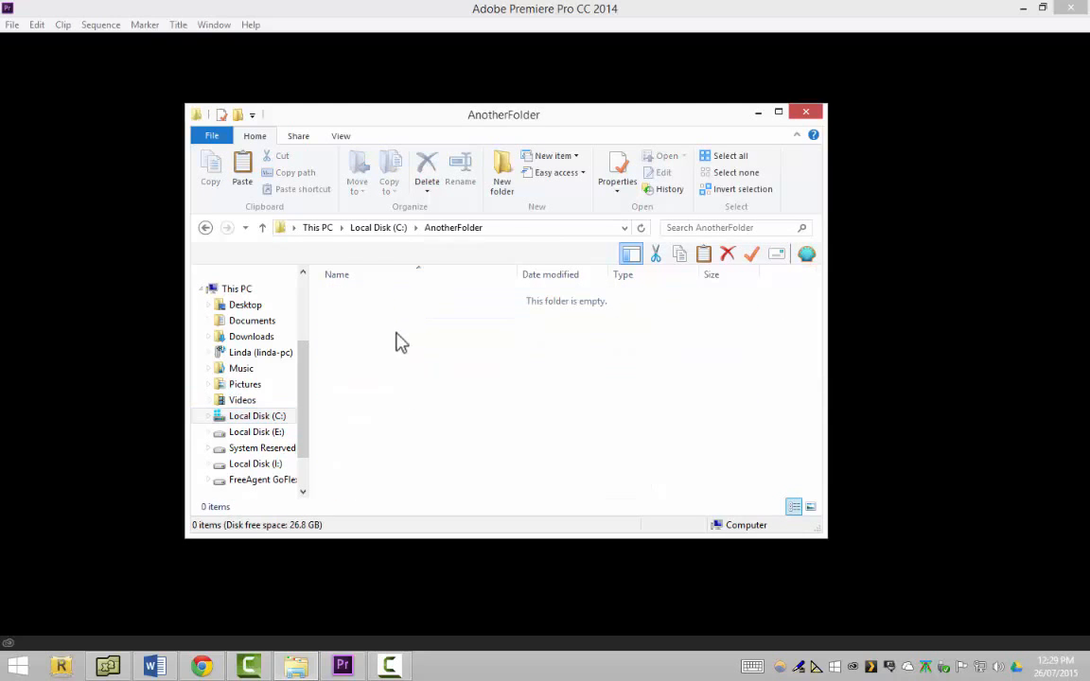
{"action": "key", "text": "ctrl+v"}
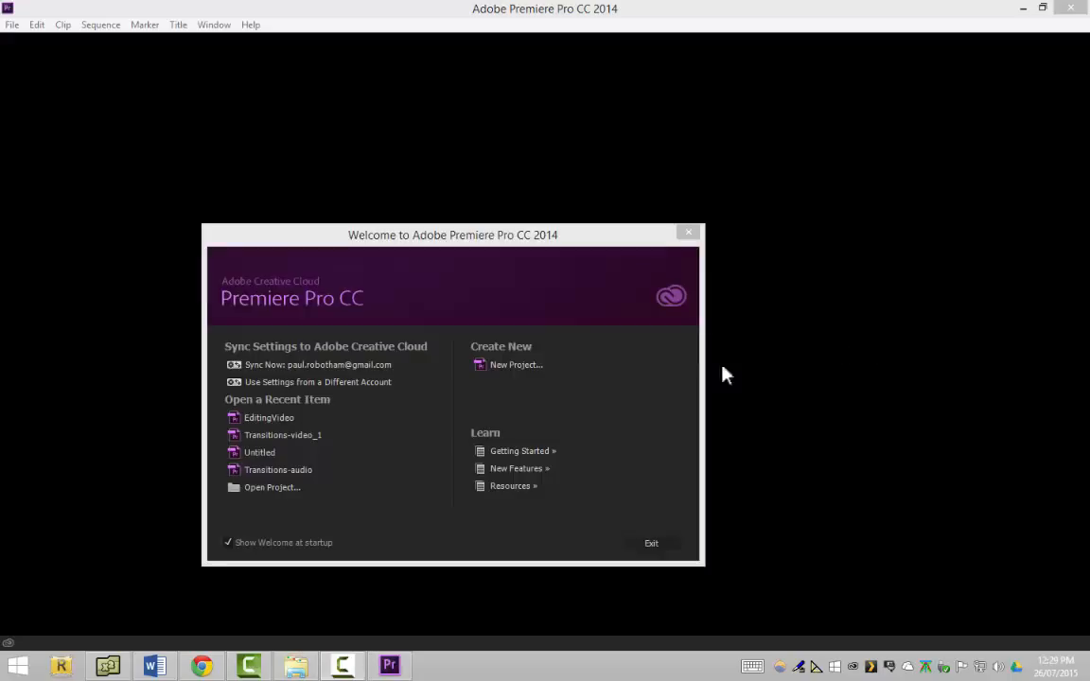
Switch back to File Explorer and check the contents of AnotherFolder and the Desktop's Video folder
{"action": "left_click", "coordinate": [299, 668]}
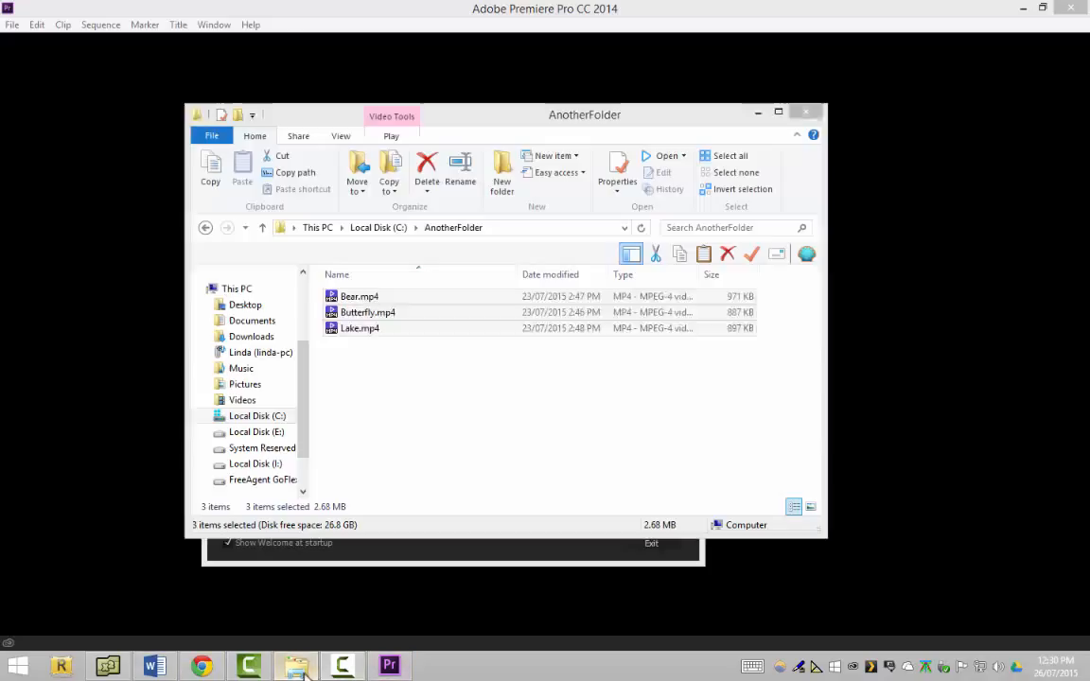
{"action": "left_click", "coordinate": [407, 383]}
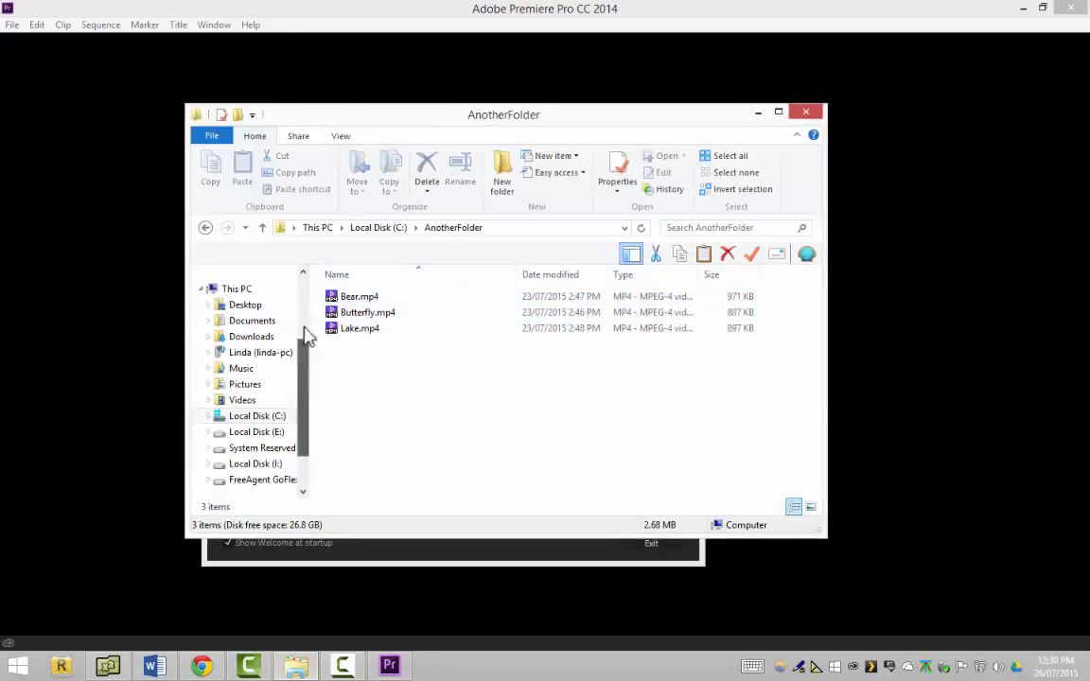
{"action": "scroll", "coordinate": [284, 312], "scroll_direction": "up", "scroll_amount": 3}
{"action": "left_click", "coordinate": [248, 297]}
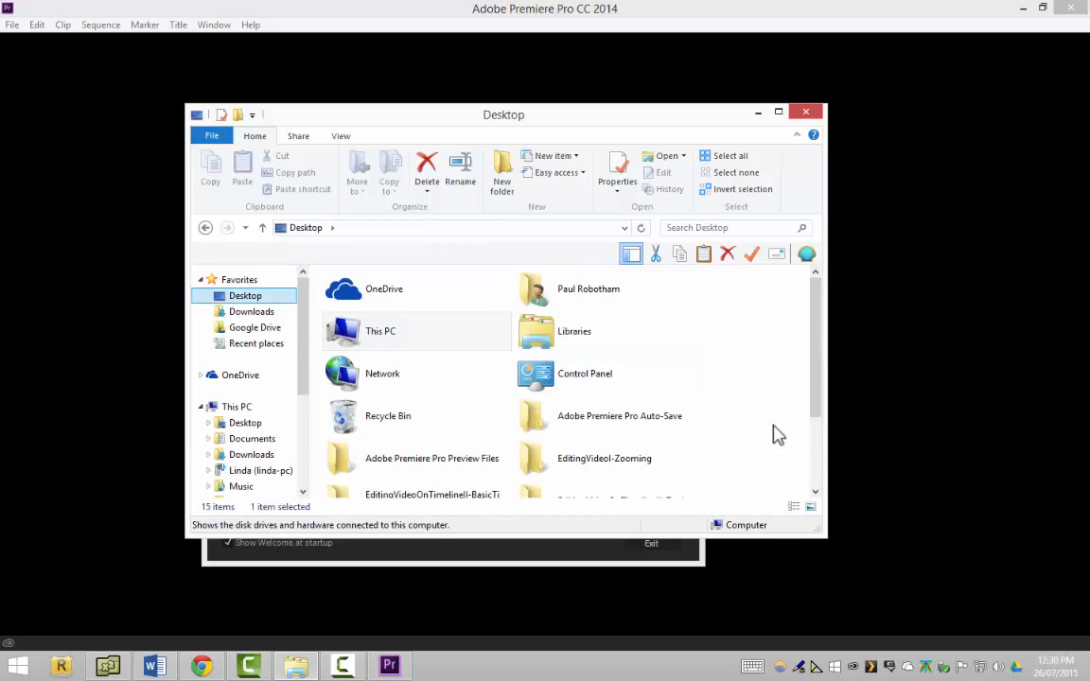
{"action": "left_click_drag", "start_coordinate": [817, 396], "coordinate": [757, 491]}
{"action": "left_click", "coordinate": [716, 481]}
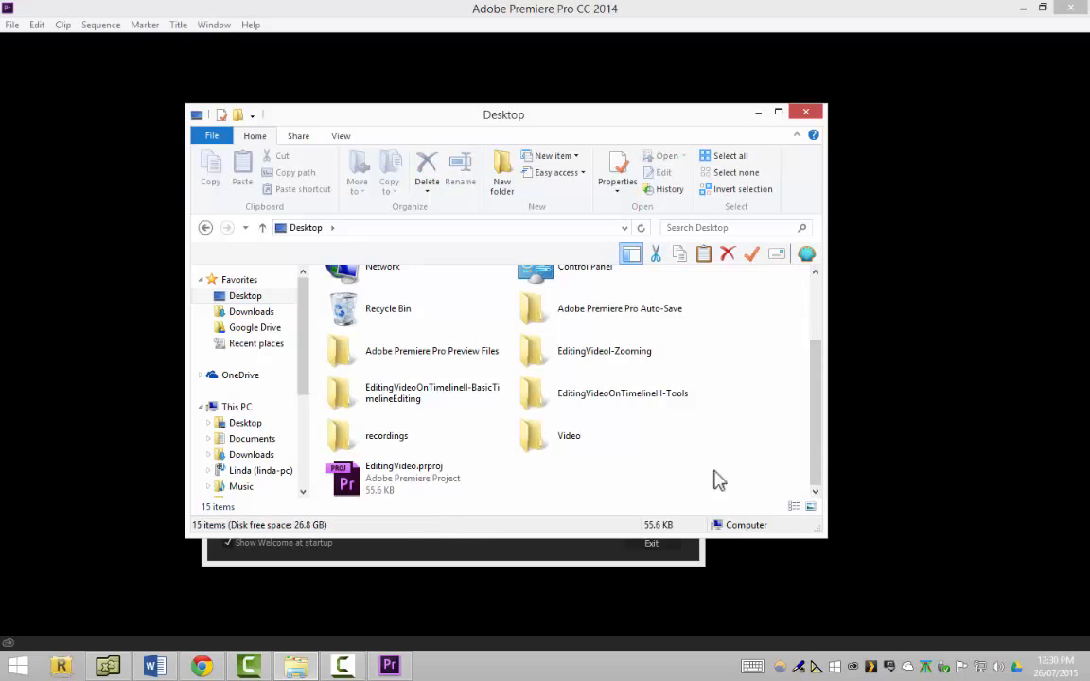
{"action": "left_click", "coordinate": [566, 444]}
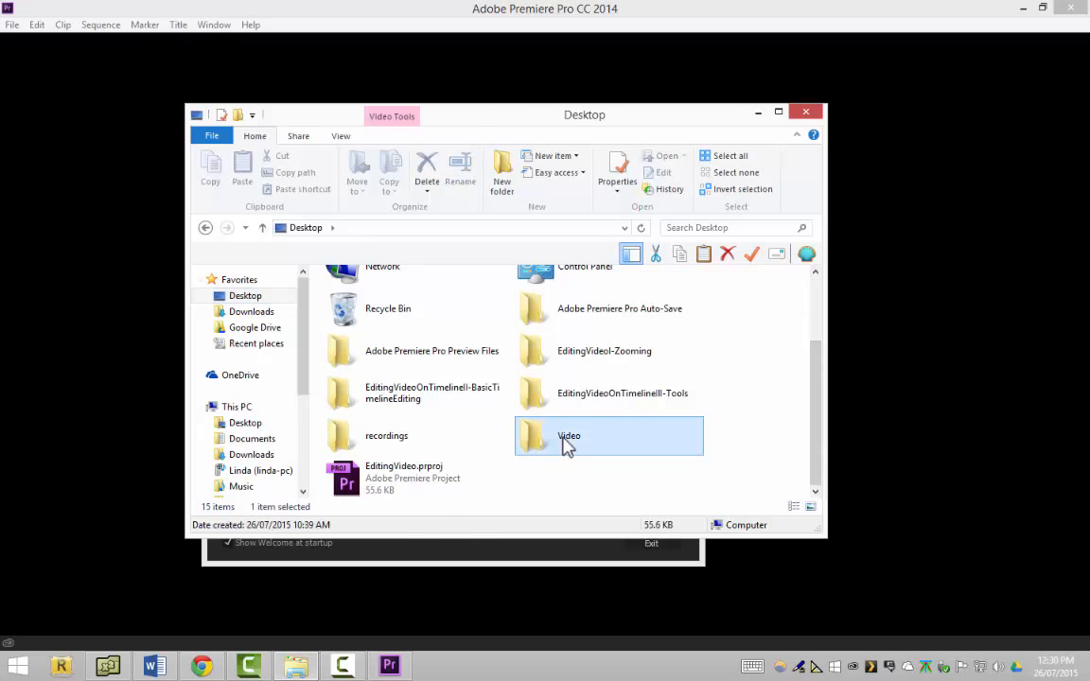
{"action": "double_click", "coordinate": [565, 445]}
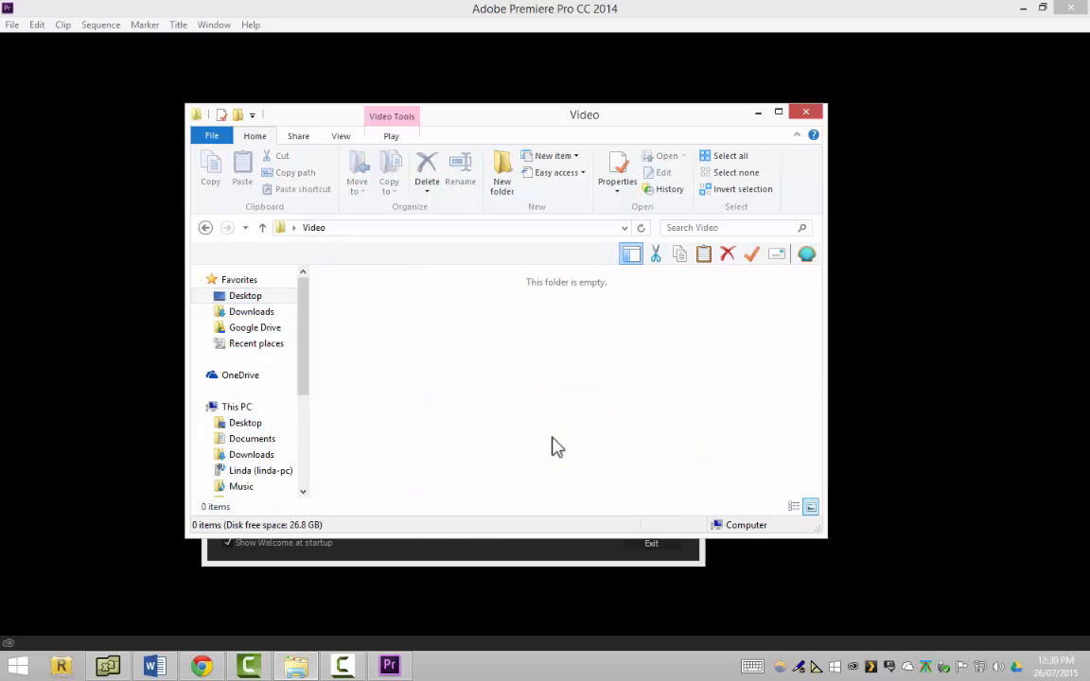
Locate the EditingVideo.prproj project file on the Desktop and check the contents of C:\AnotherFolder
{"action": "left_click", "coordinate": [206, 227]}
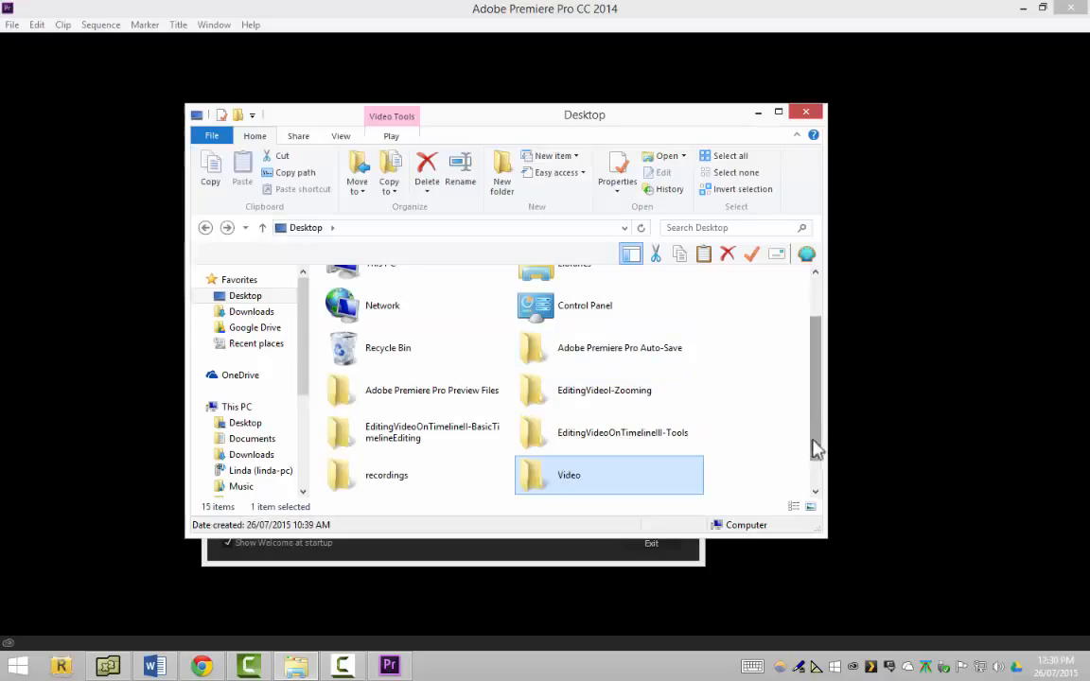
{"action": "left_click_drag", "start_coordinate": [816, 449], "coordinate": [796, 484]}
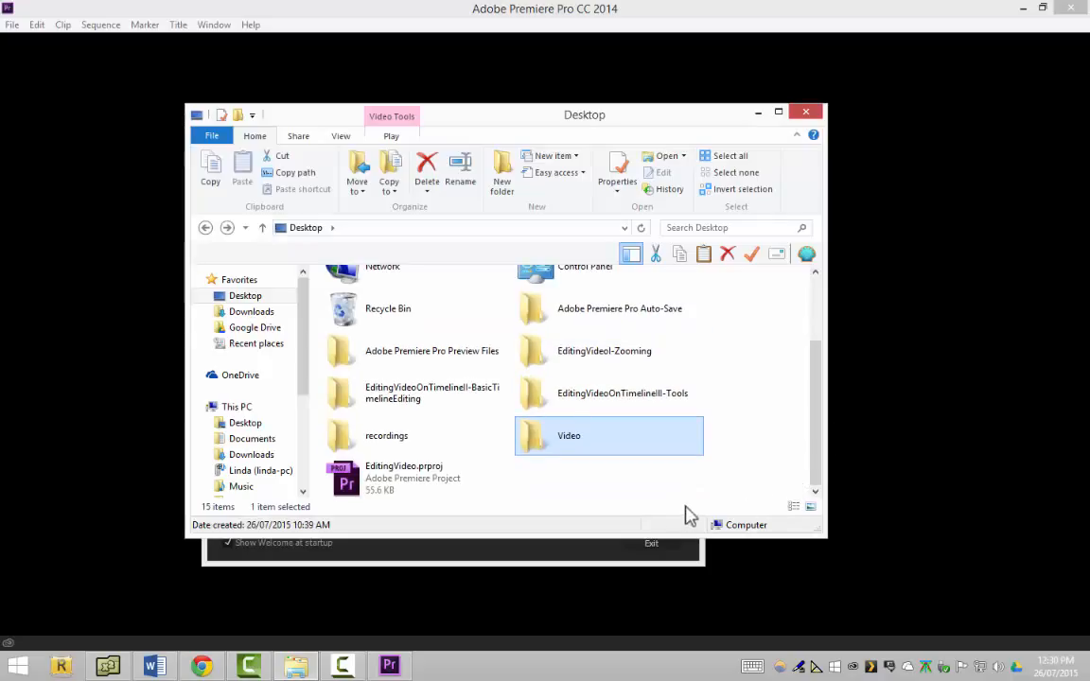
{"action": "left_click", "coordinate": [393, 492]}
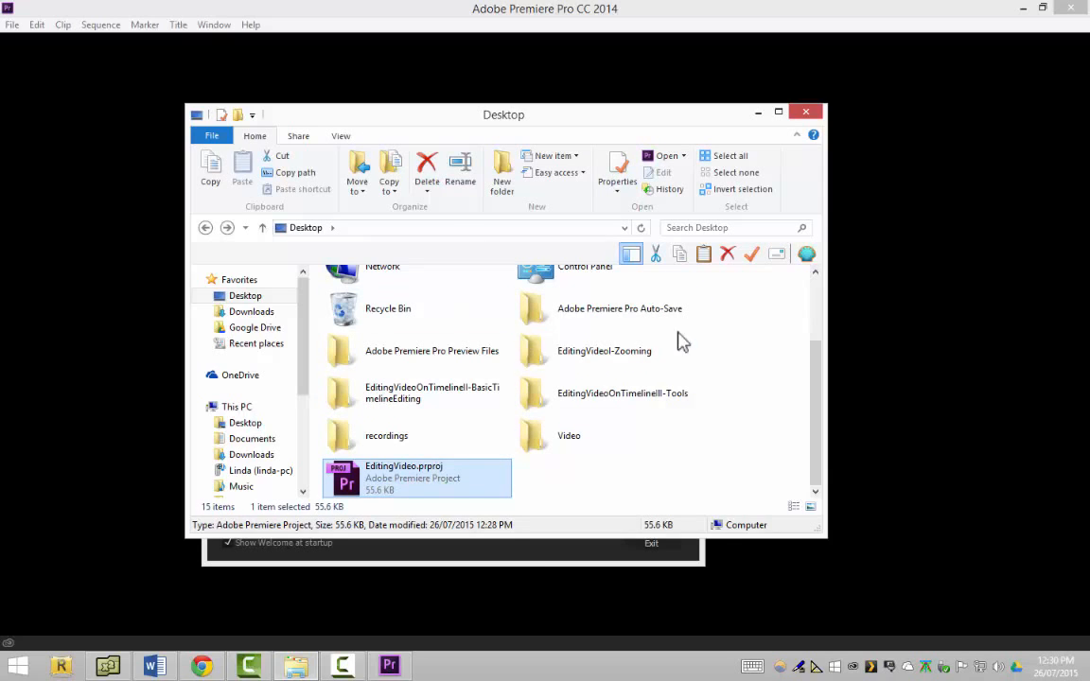
{"action": "left_click", "coordinate": [632, 480]}
{"action": "left_click_drag", "start_coordinate": [304, 391], "coordinate": [292, 433]}
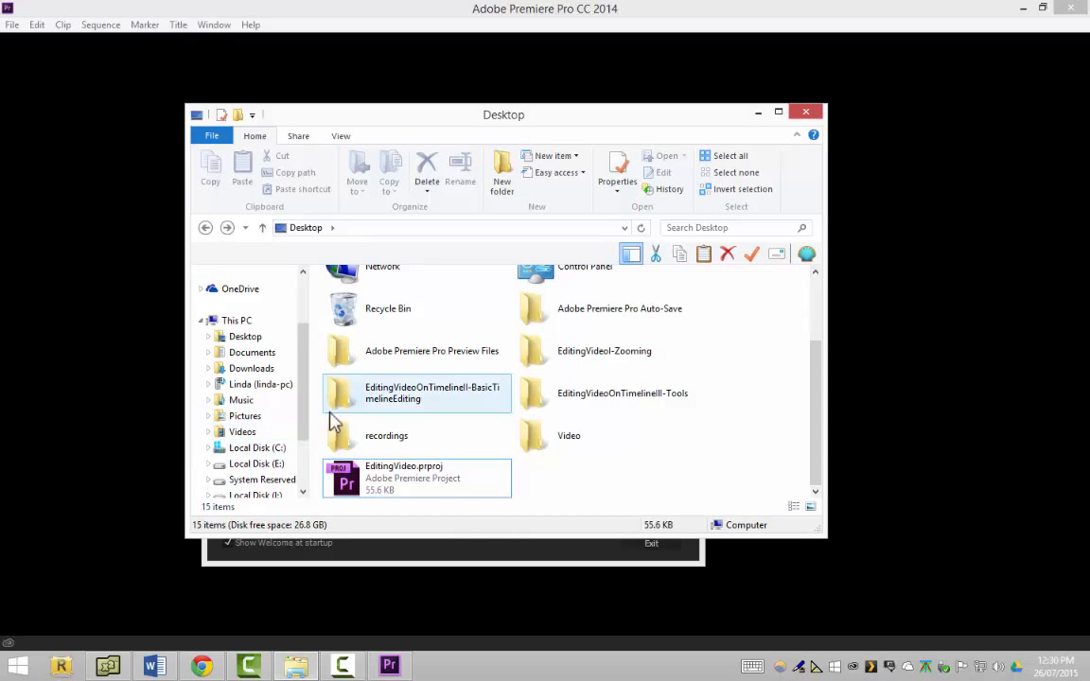
{"action": "left_click", "coordinate": [275, 450]}
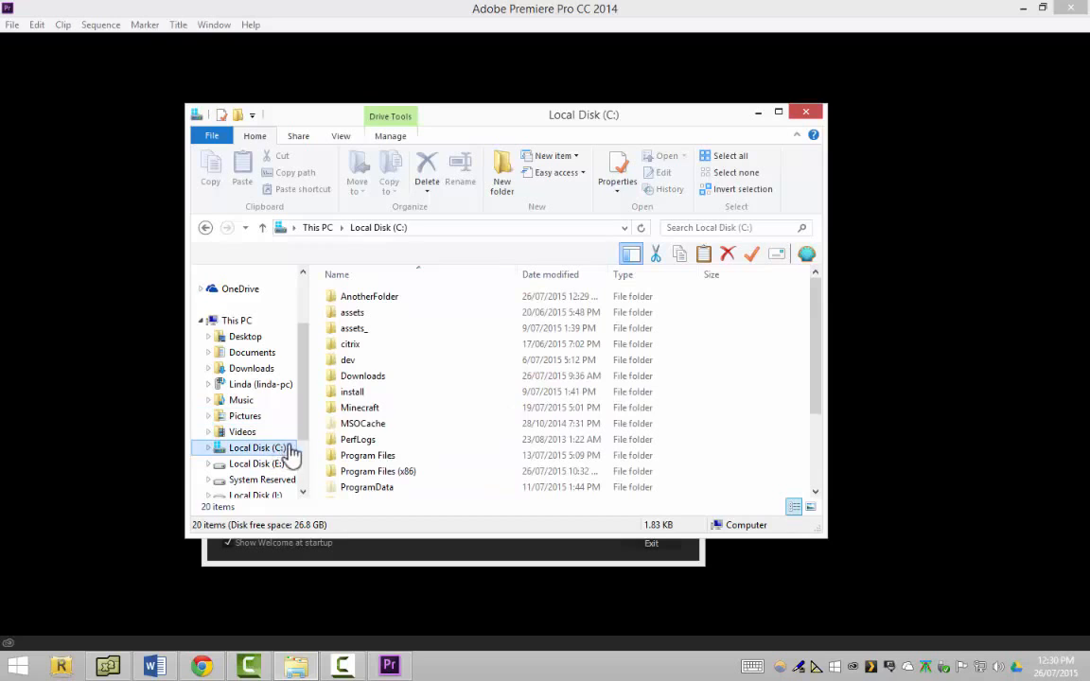
{"action": "double_click", "coordinate": [390, 307]}
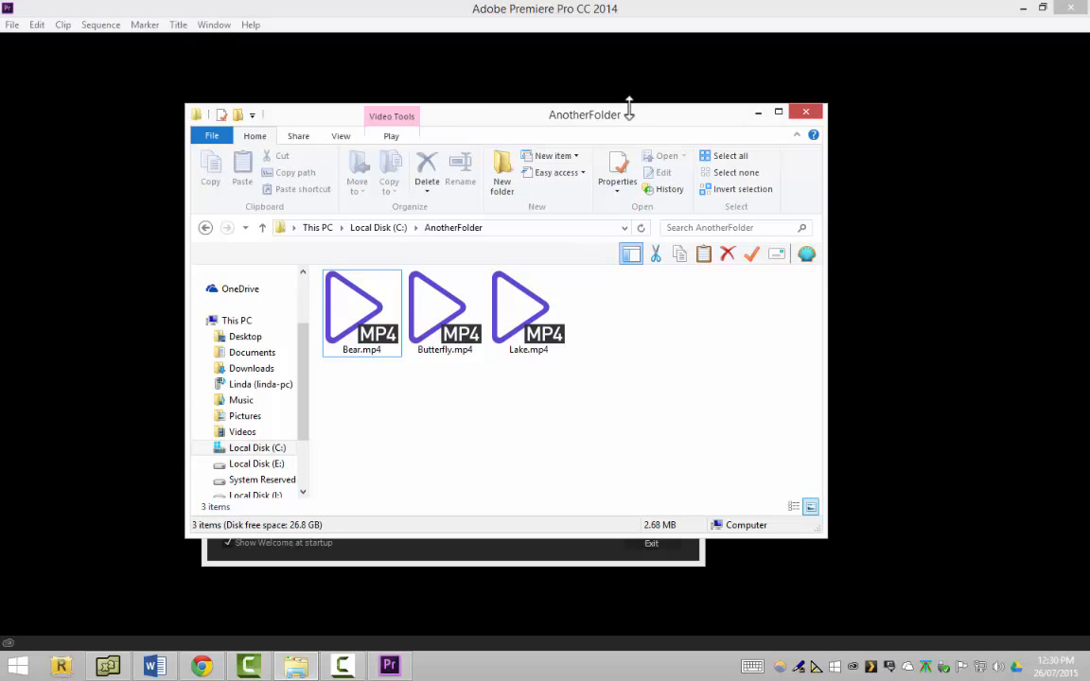
Switch to Premiere Pro, reopen the recent EditingVideo project and relink the missing Bear.mp4 clip to C:\AnotherFolder\Bear.mp4
{"action": "left_click", "coordinate": [758, 111]}
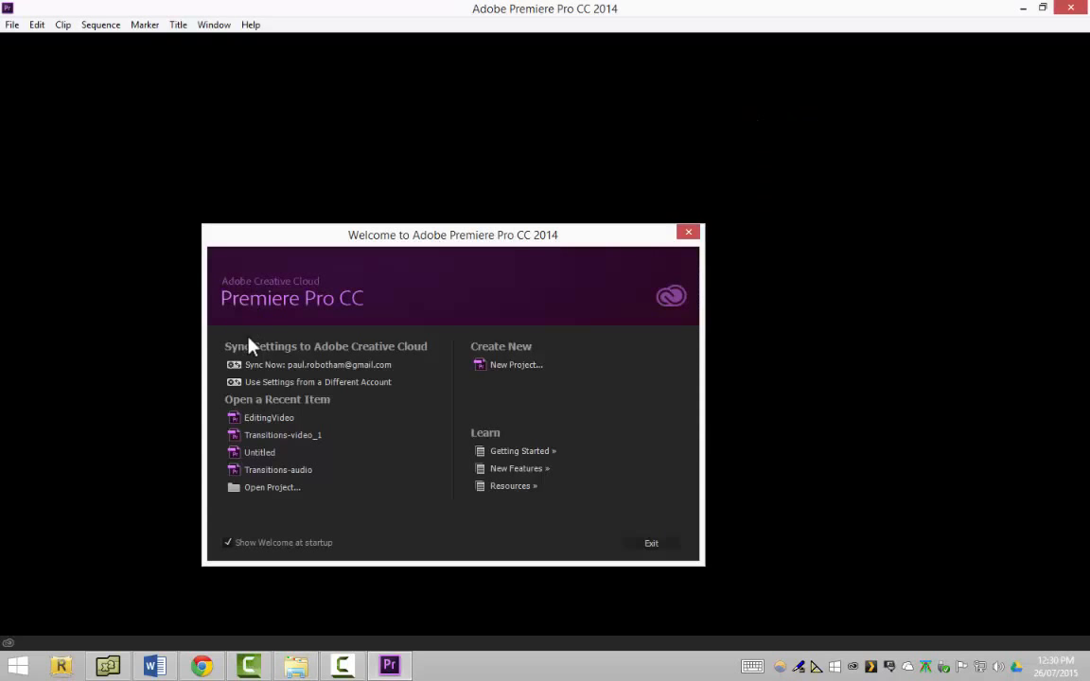
{"action": "left_click", "coordinate": [271, 419]}
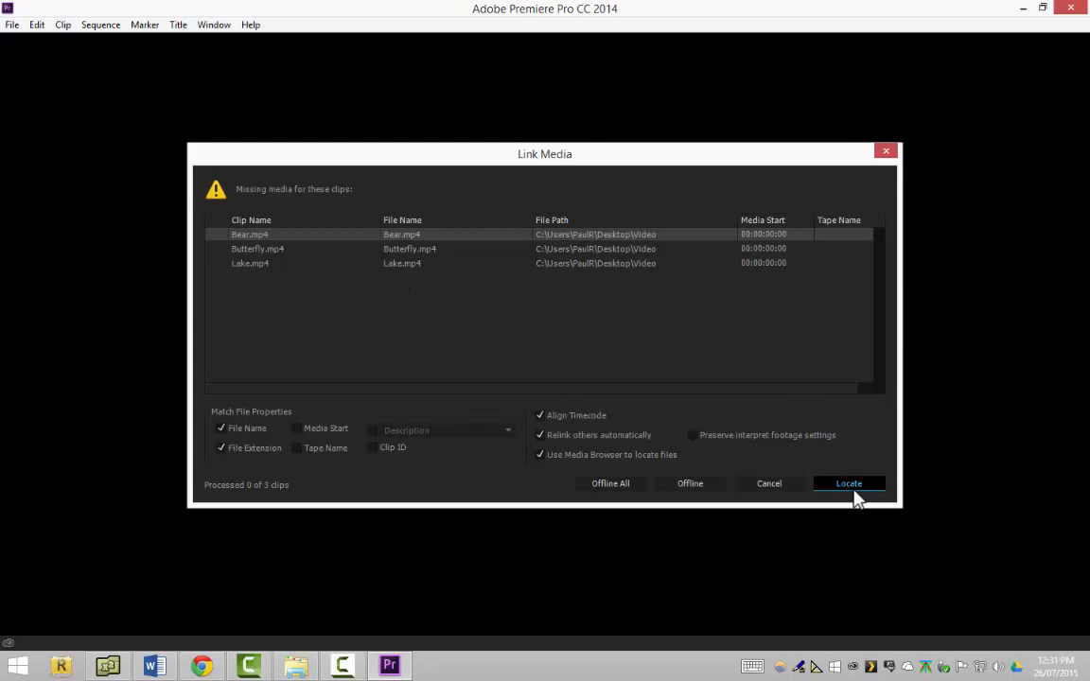
{"action": "left_click", "coordinate": [853, 489]}
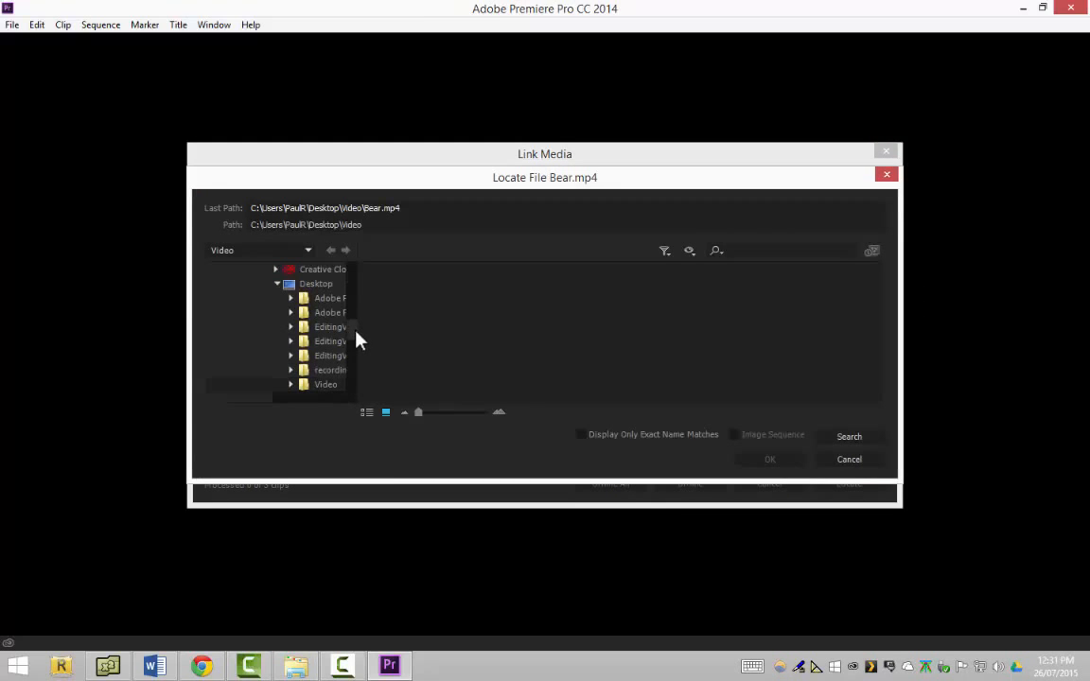
{"action": "left_click_drag", "start_coordinate": [358, 341], "coordinate": [358, 262]}
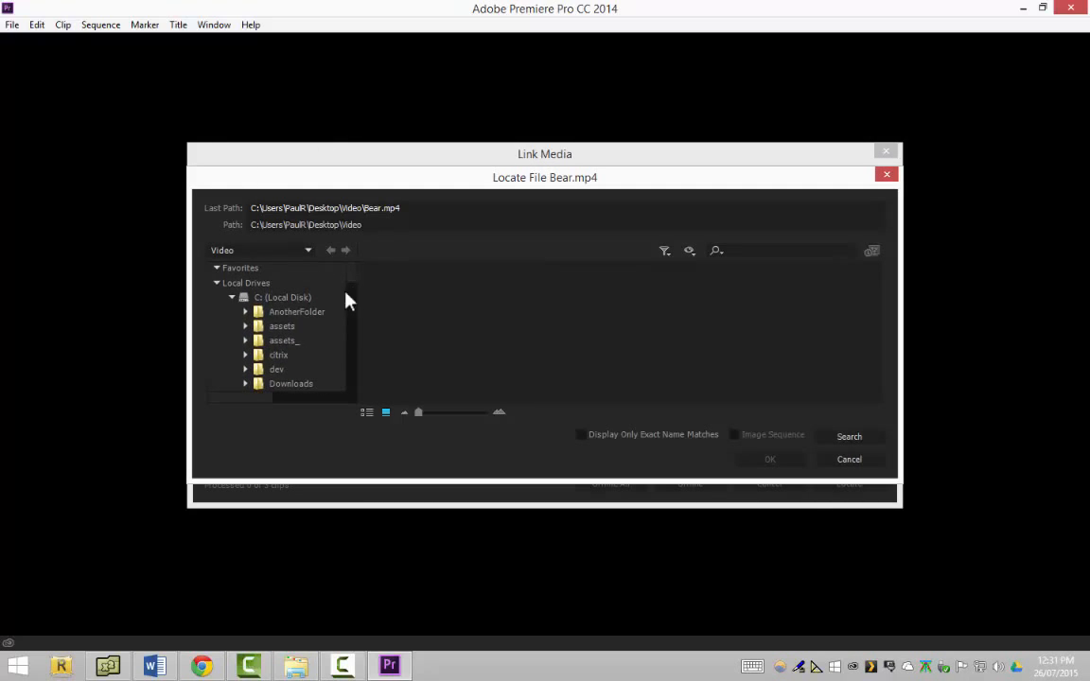
{"action": "left_click", "coordinate": [276, 313]}
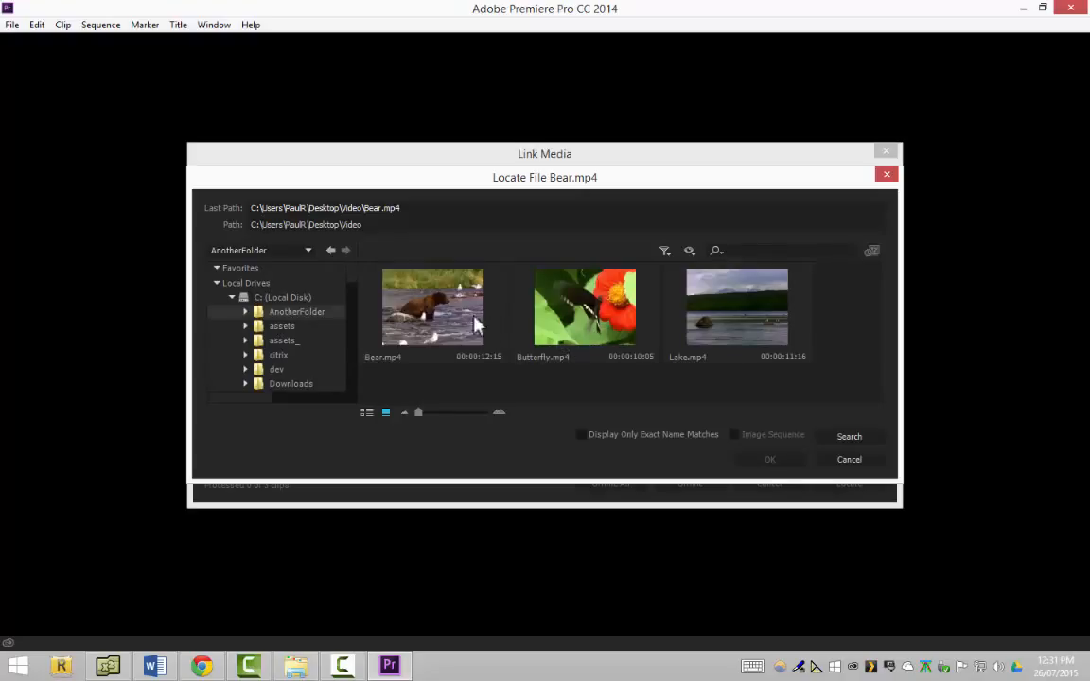
{"action": "left_click", "coordinate": [451, 318]}
{"action": "left_click", "coordinate": [777, 463]}
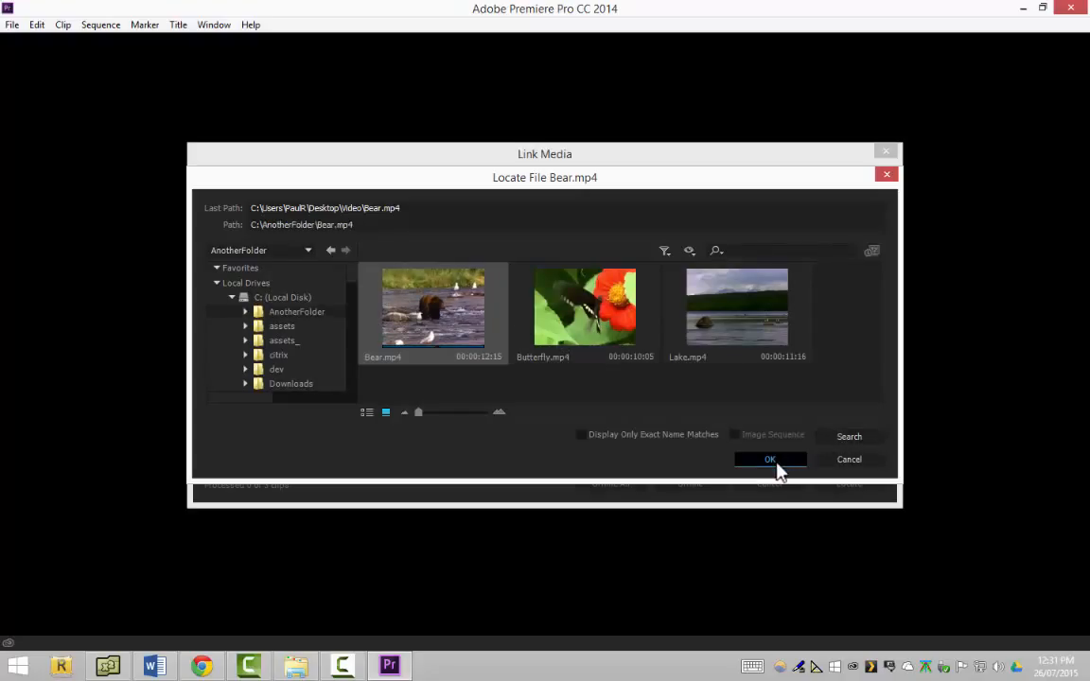